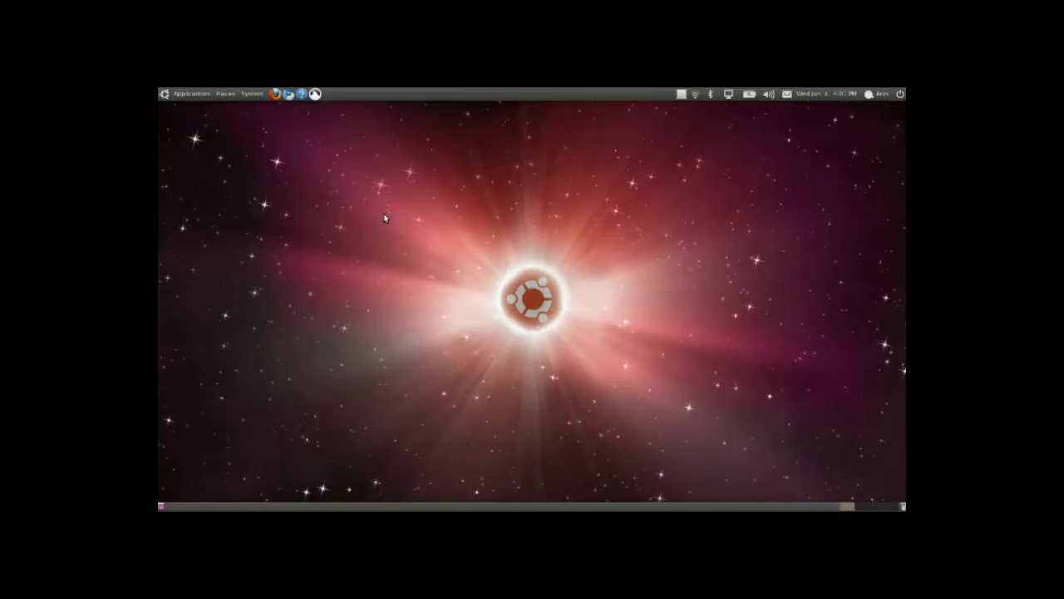
Step: Check which document templates the desktop's right-click menu offers, then dismiss it
right_click(345, 169)
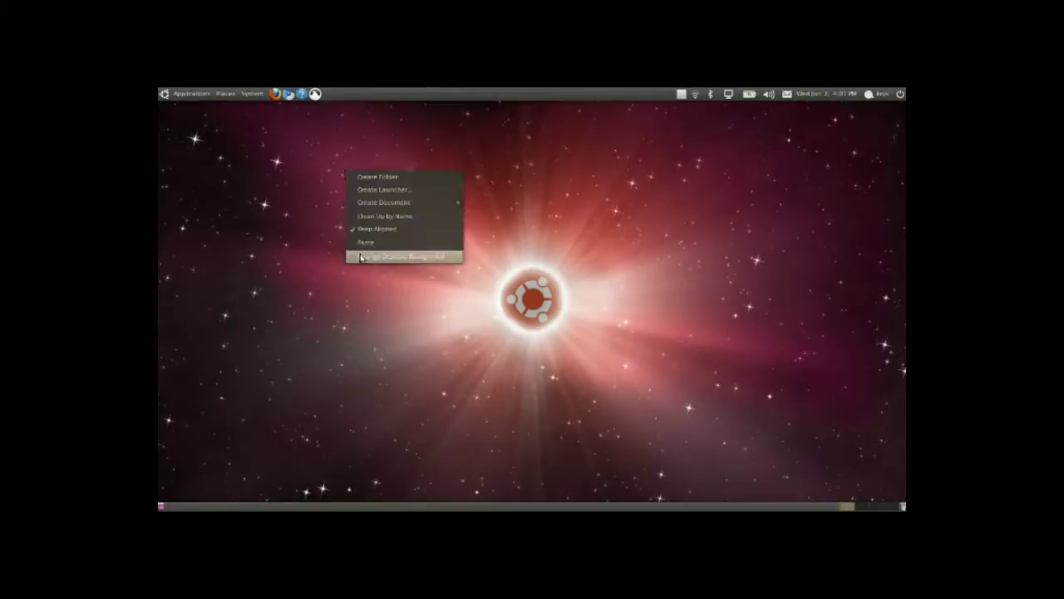
mouse_move(398, 203)
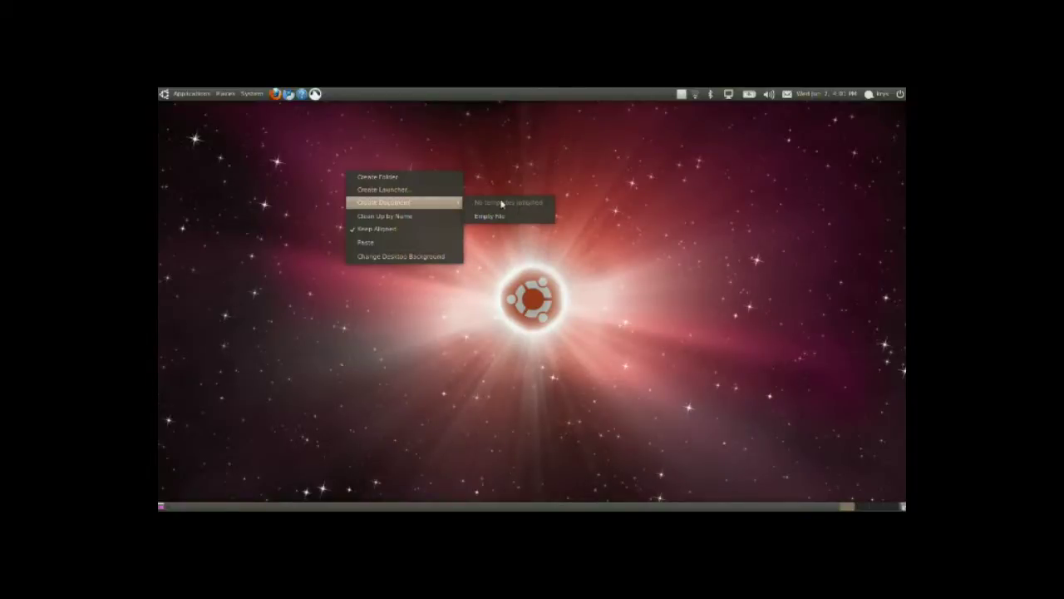
click(303, 176)
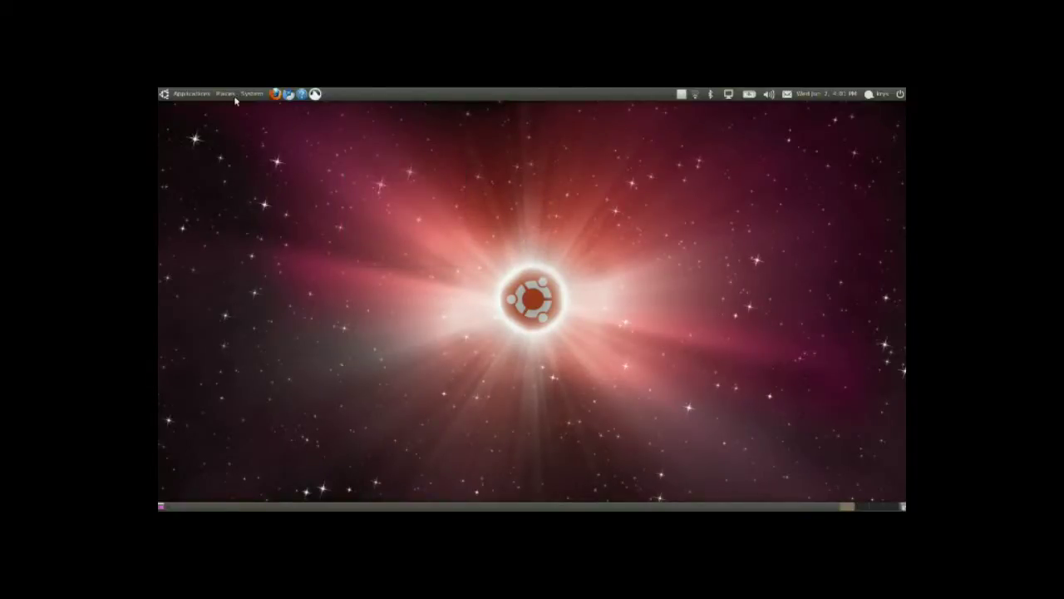
Step: Open the empty Templates folder in the home folder and position its window
click(225, 93)
click(273, 112)
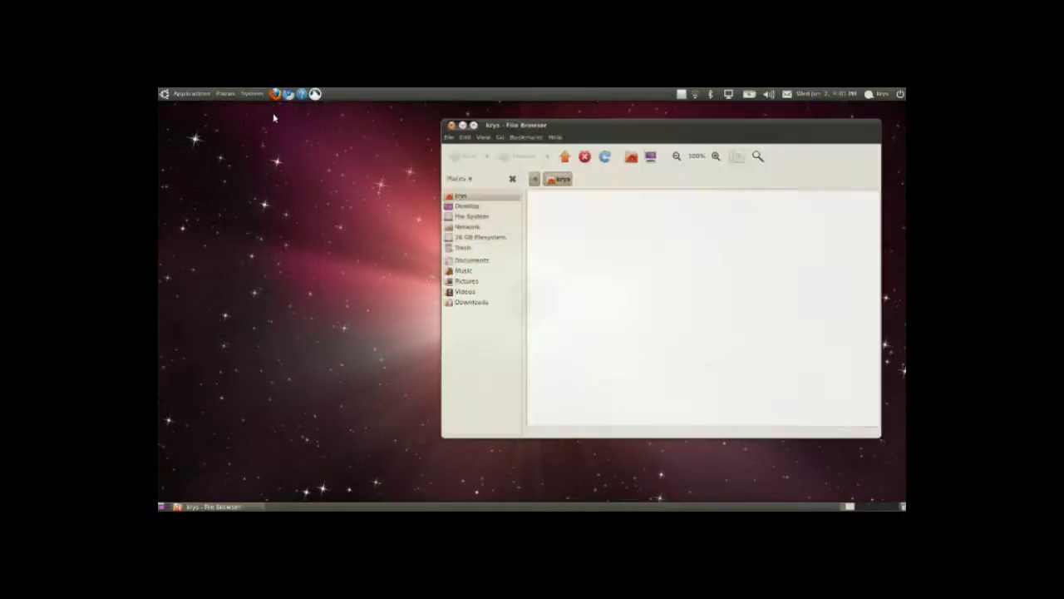
double_click(668, 299)
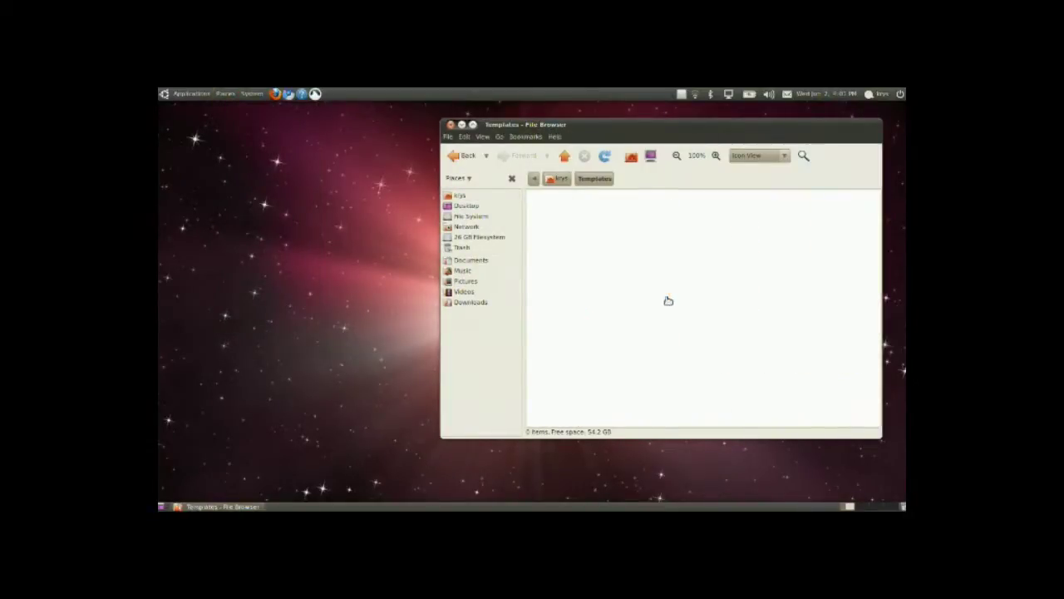
drag(626, 132, 486, 135)
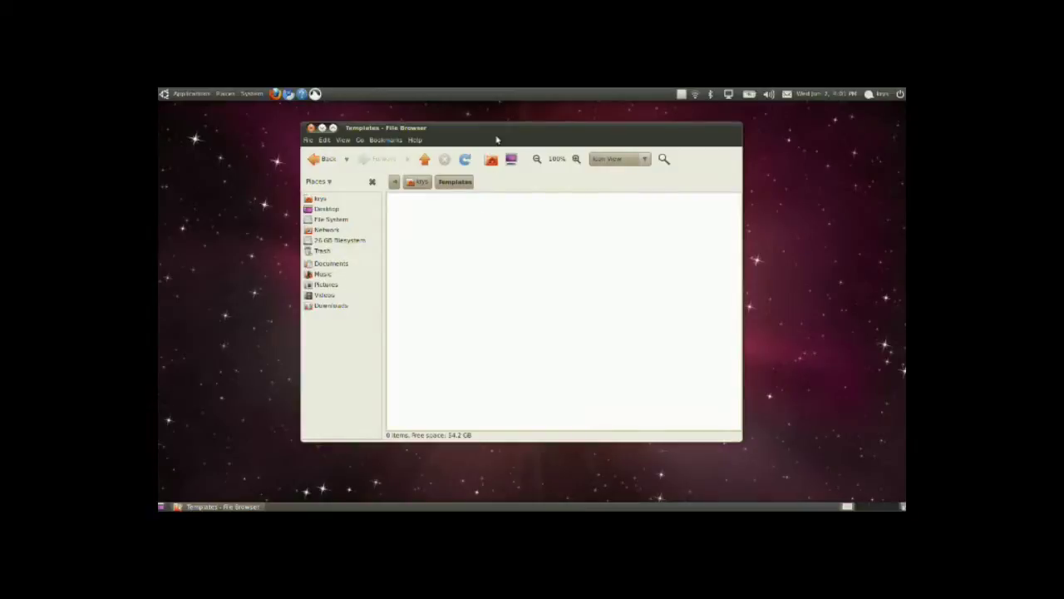
drag(496, 131, 633, 133)
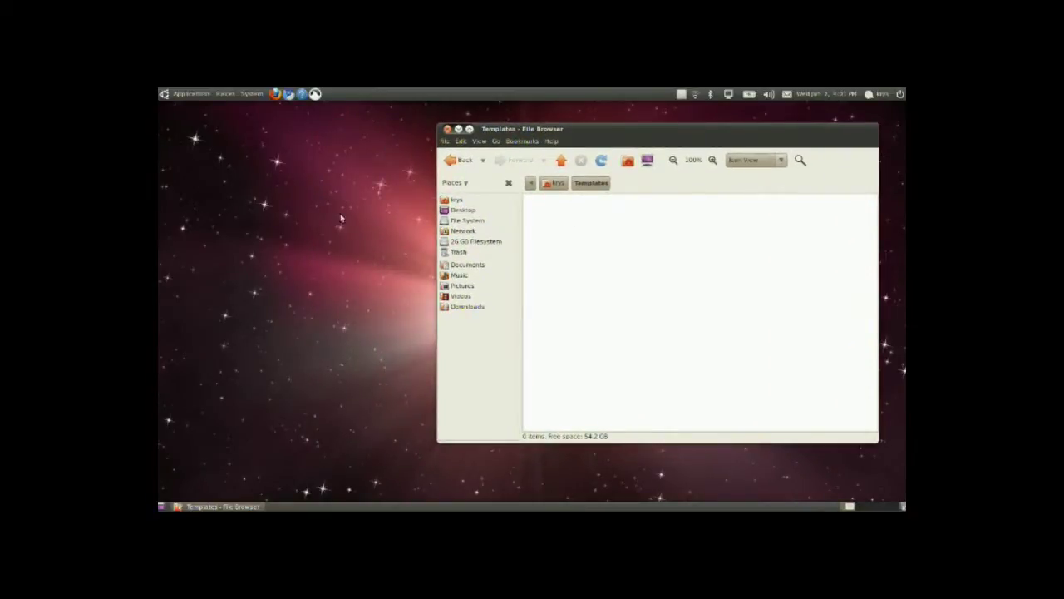
Step: Launch OpenOffice.org Word Processor from Applications > Office and move its window left
click(191, 95)
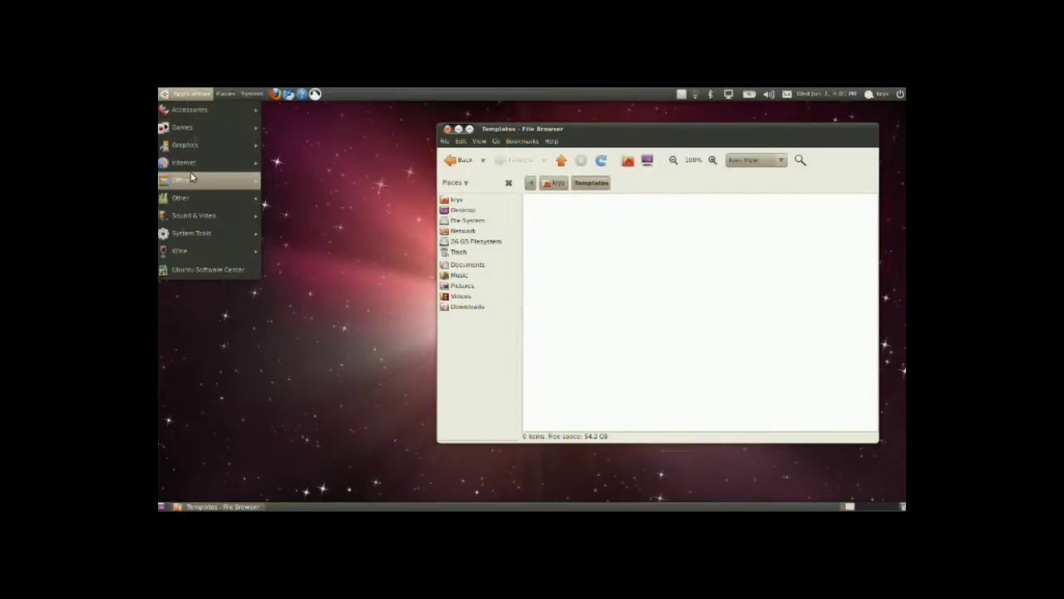
mouse_move(191, 178)
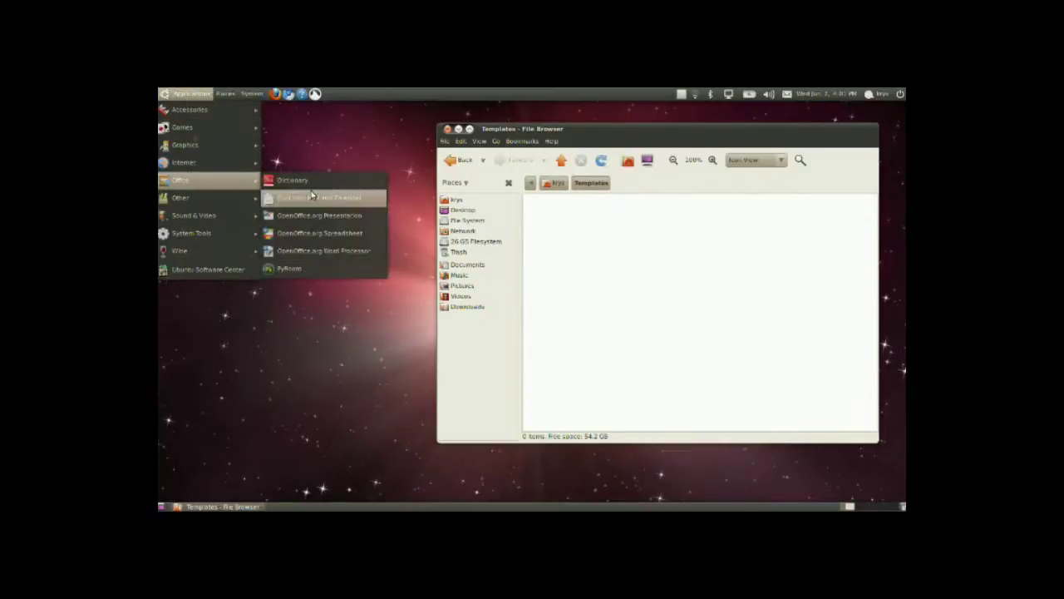
click(369, 252)
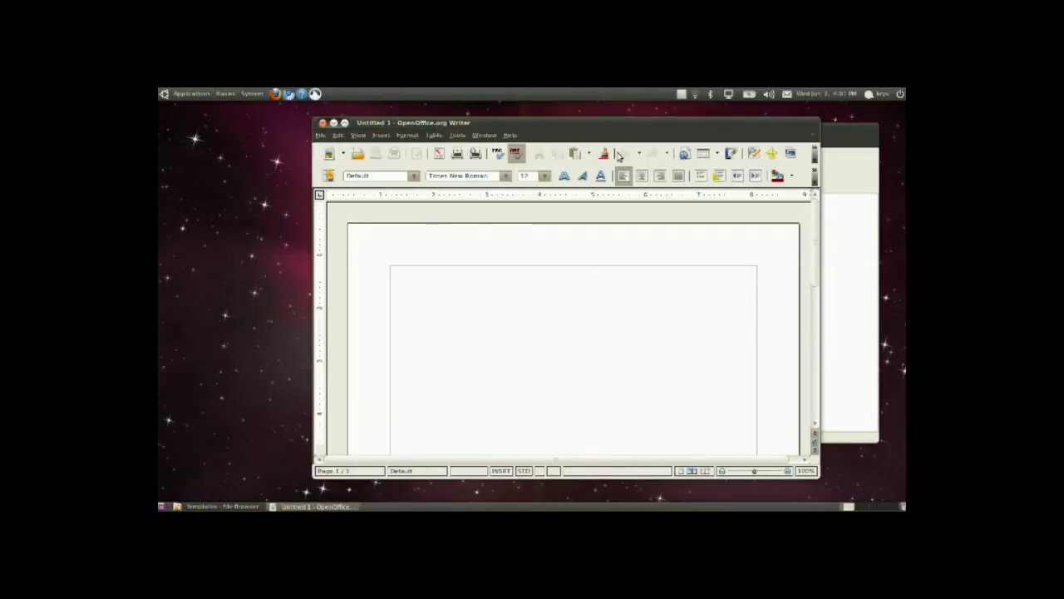
drag(663, 127, 531, 124)
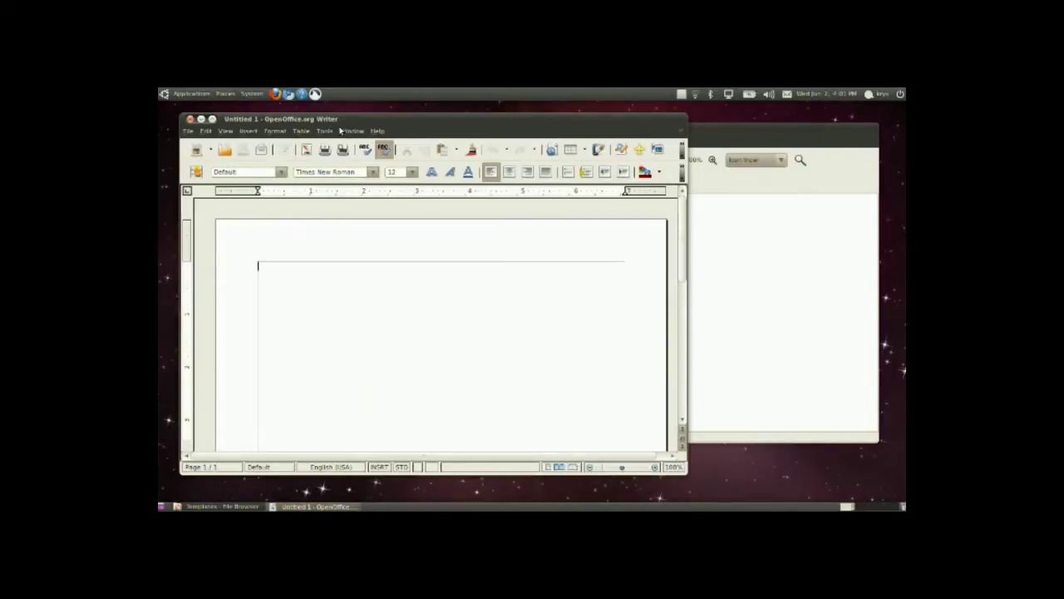
Step: Save the blank document as 'Blank Microsoft Word.doc' in the Templates folder
click(189, 132)
click(204, 214)
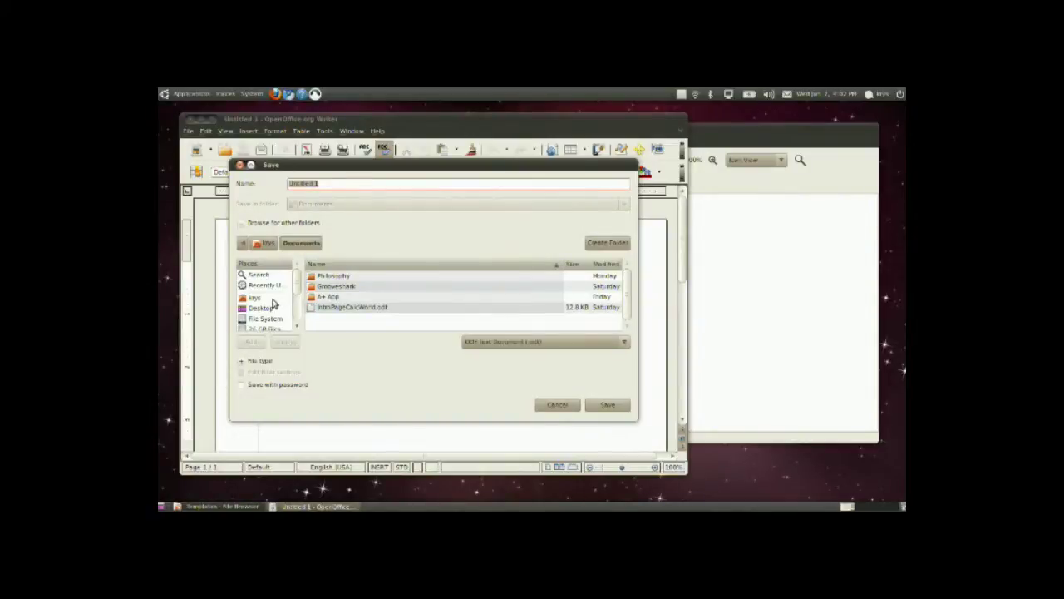
click(268, 298)
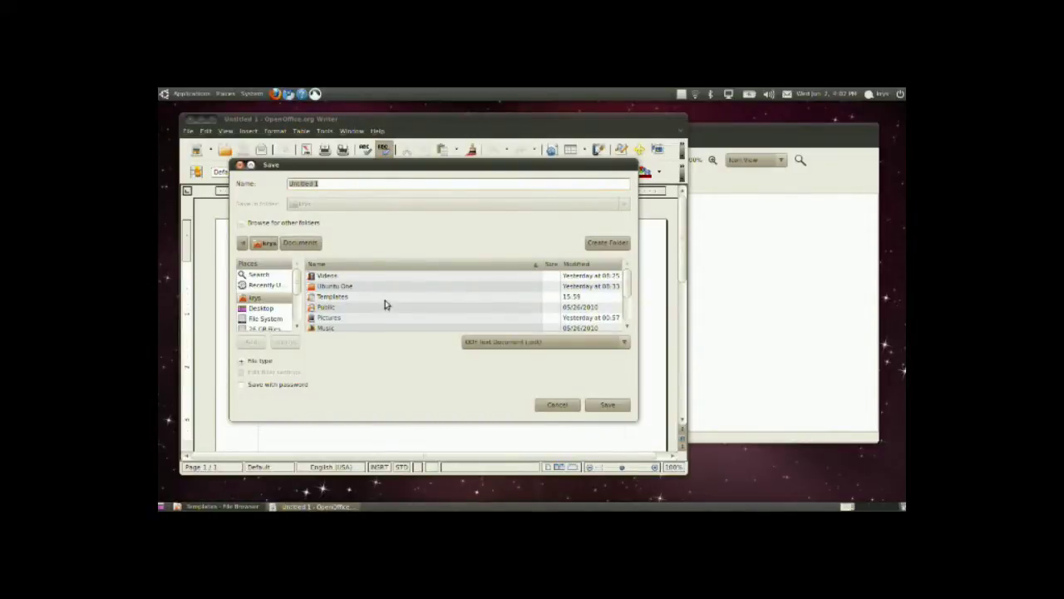
double_click(335, 297)
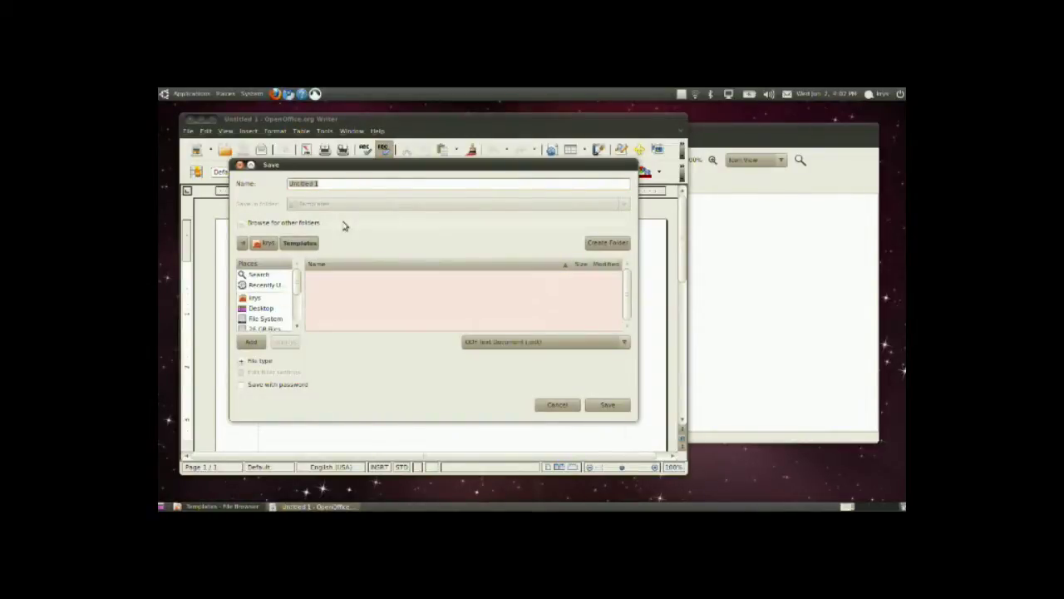
click(339, 184)
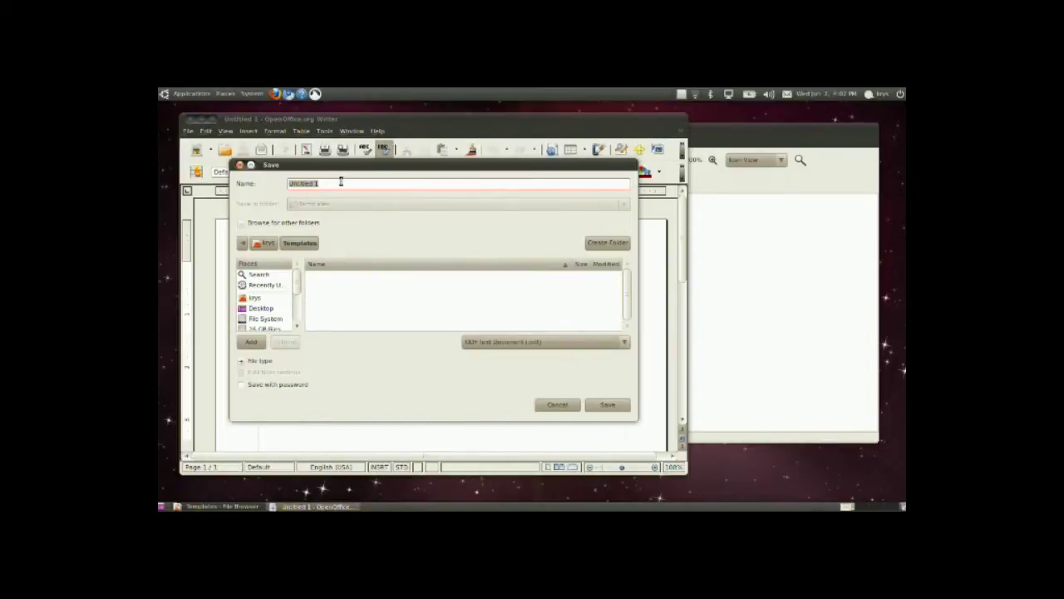
text(Blank Microsoft Word.doc)
drag(354, 185, 413, 180)
click(413, 182)
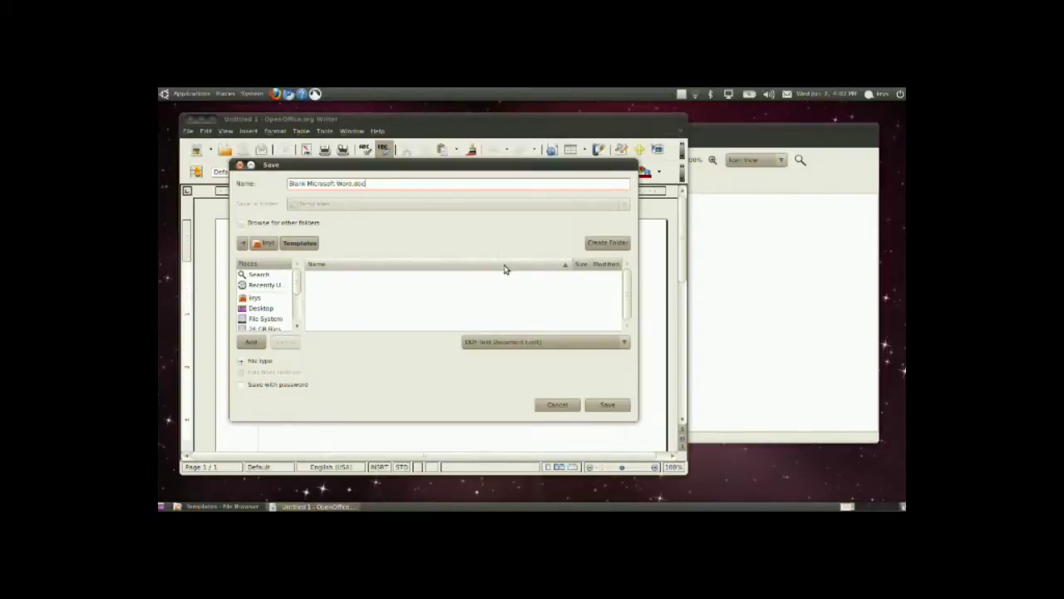
key(shift+Left)
key(shift+Left)
key(shift+Left)
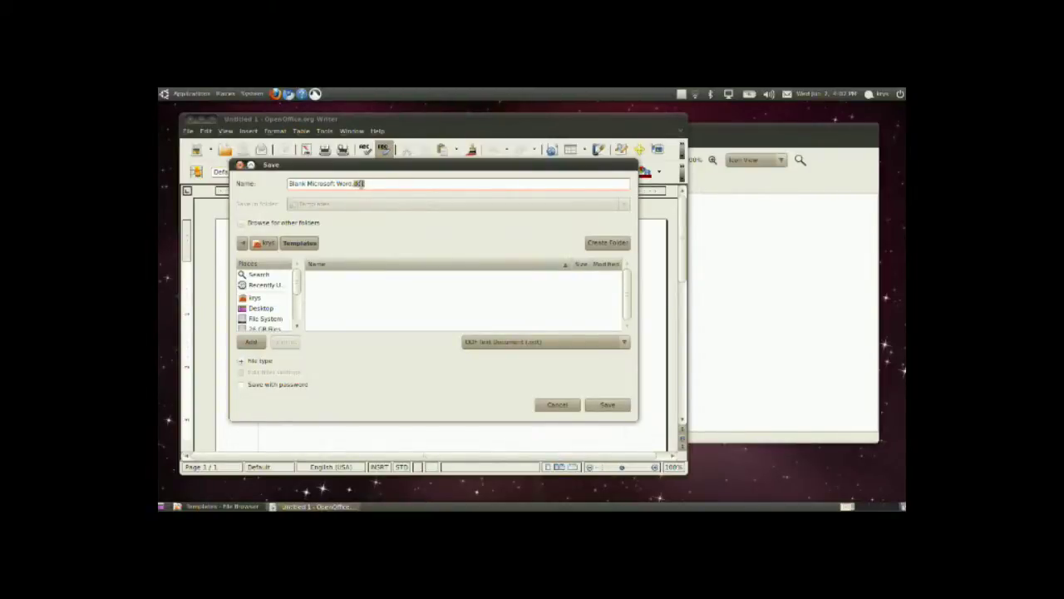
key(Right)
click(608, 405)
Step: Create a desktop document from the Blank Microsoft Word template, keeping its default name
drag(610, 129, 849, 293)
drag(676, 130, 683, 112)
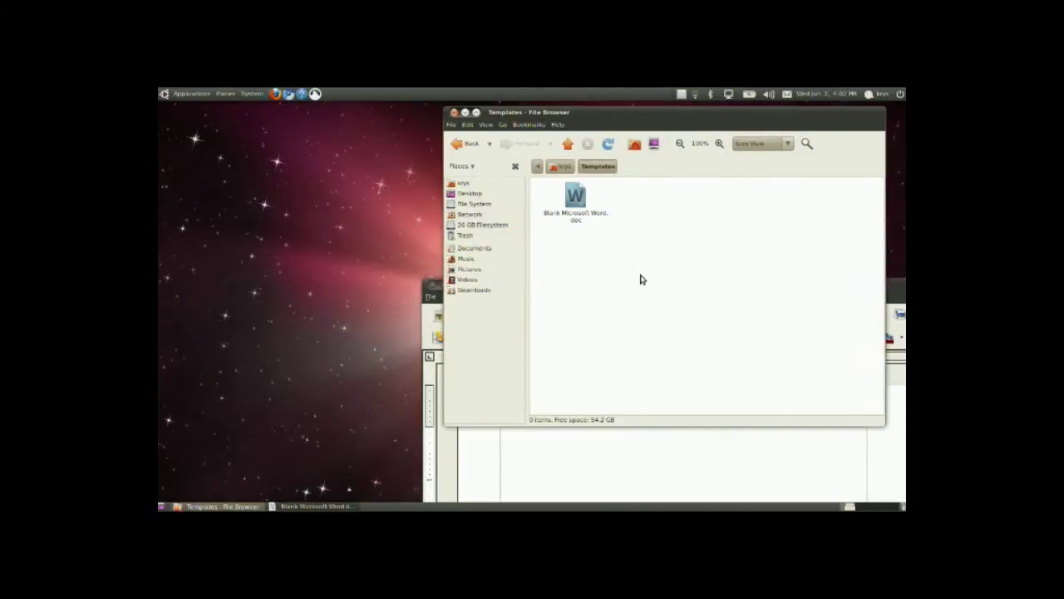
drag(640, 280, 554, 188)
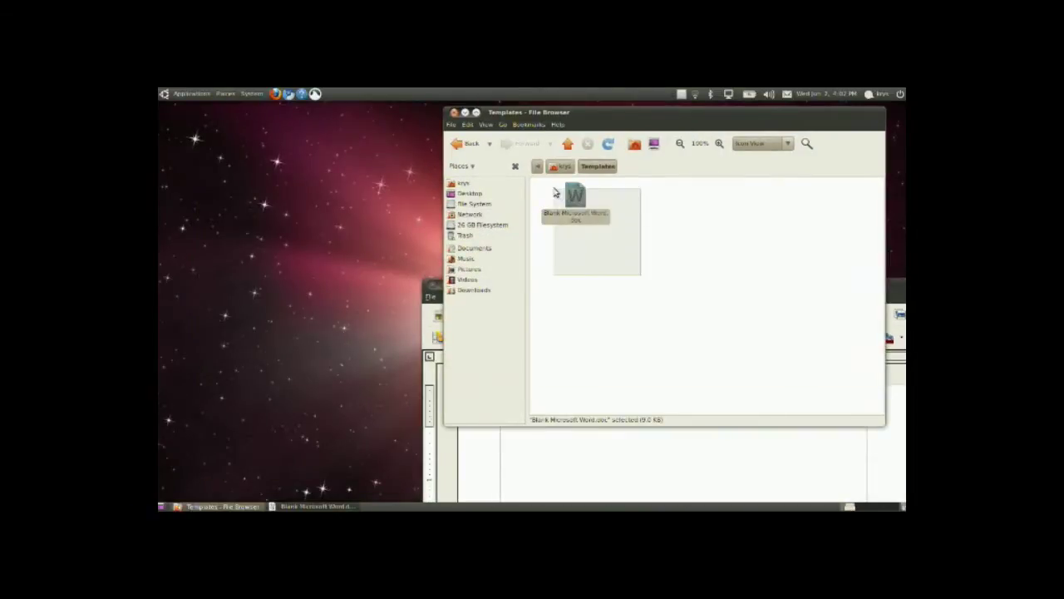
right_click(236, 194)
mouse_move(269, 222)
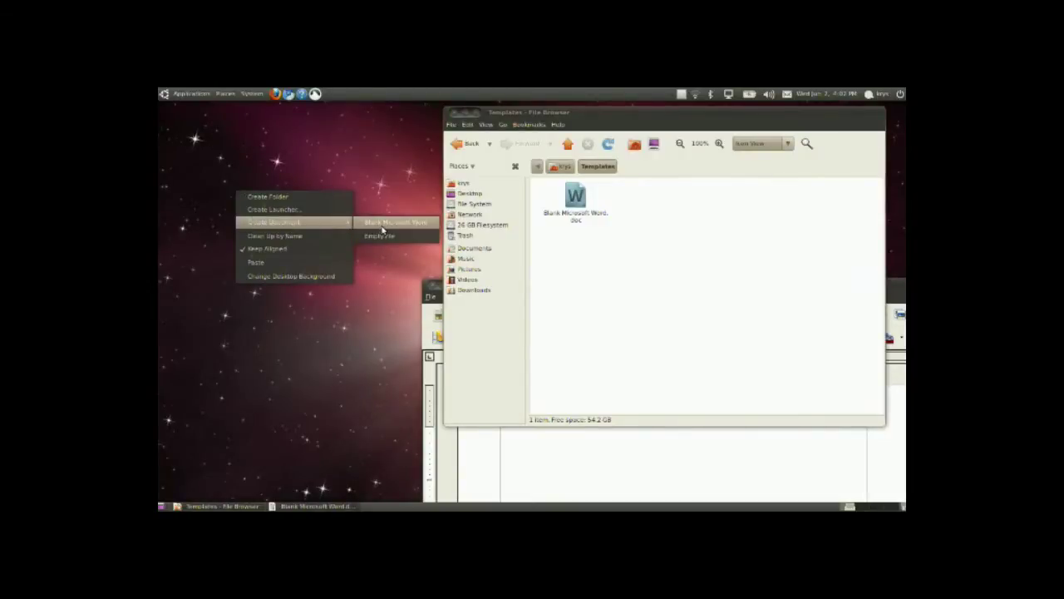
click(428, 227)
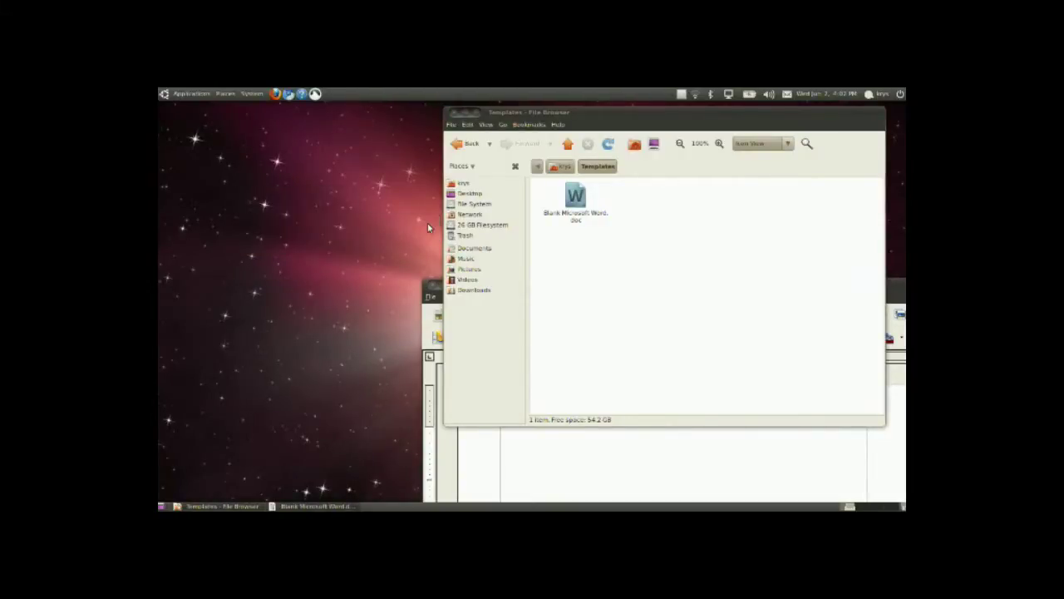
key(Return)
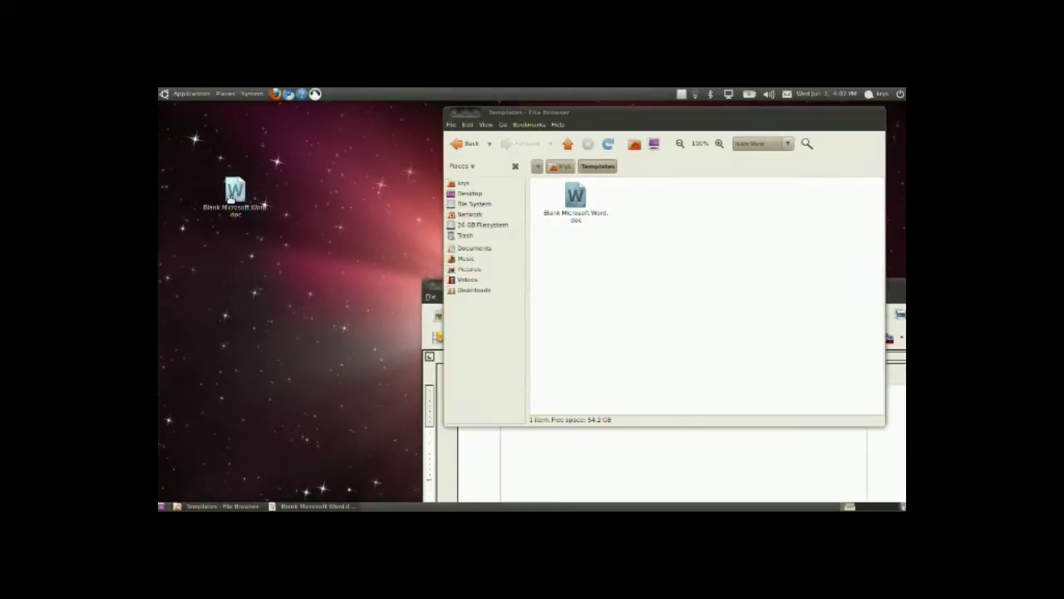
Step: Open the new desktop document to check it, then close it and return to Writer
double_click(233, 198)
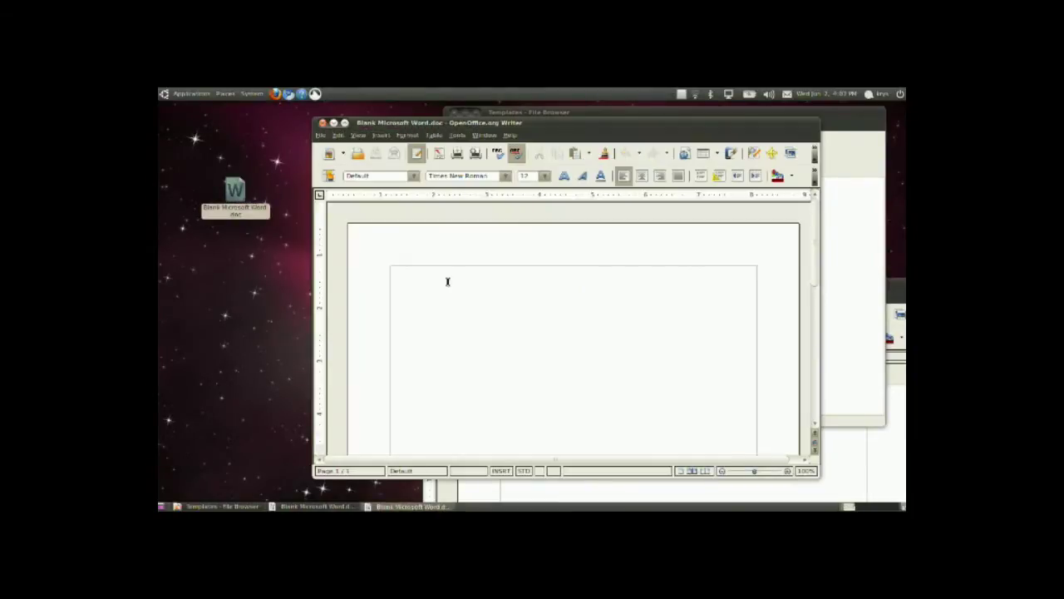
click(323, 122)
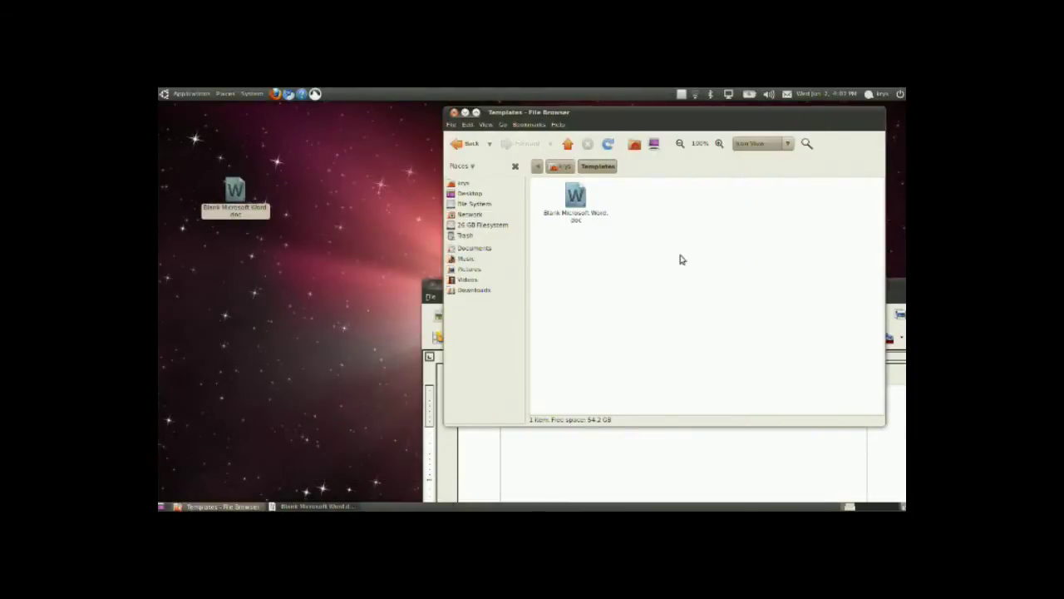
click(541, 435)
drag(571, 283, 415, 114)
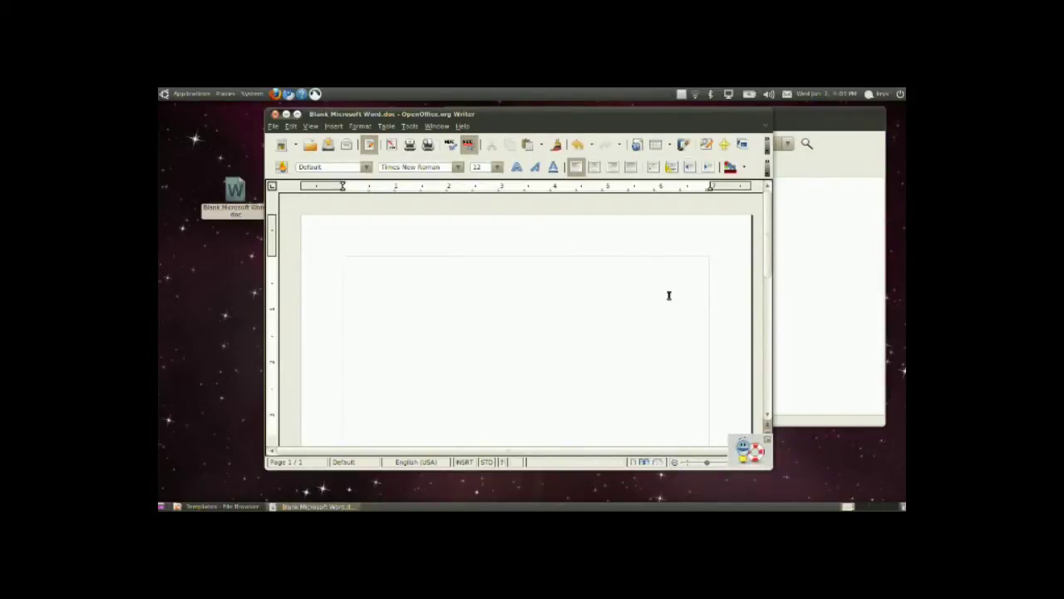
Step: Finish the name line and add Class, Teacher, Date lines plus a centred 'Title' line
text(ris )
text(Class )
text(Teacher)
key(Return)
text(Date)
key(Return)
click(589, 166)
text(Title)
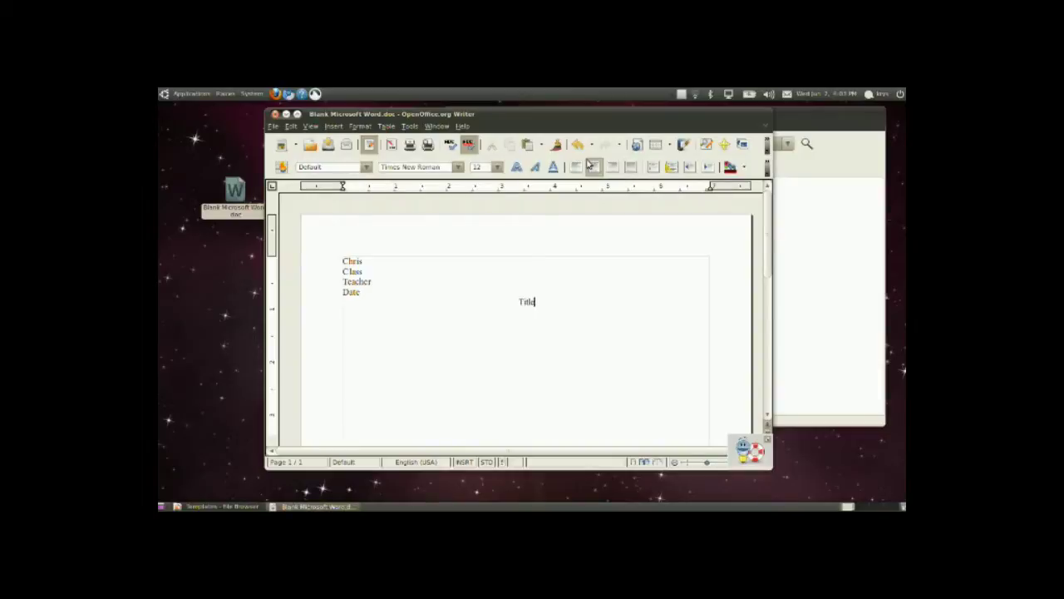
Step: Set 1.5 Lines spacing in Format > Paragraph for all lines through Title
drag(545, 303, 270, 223)
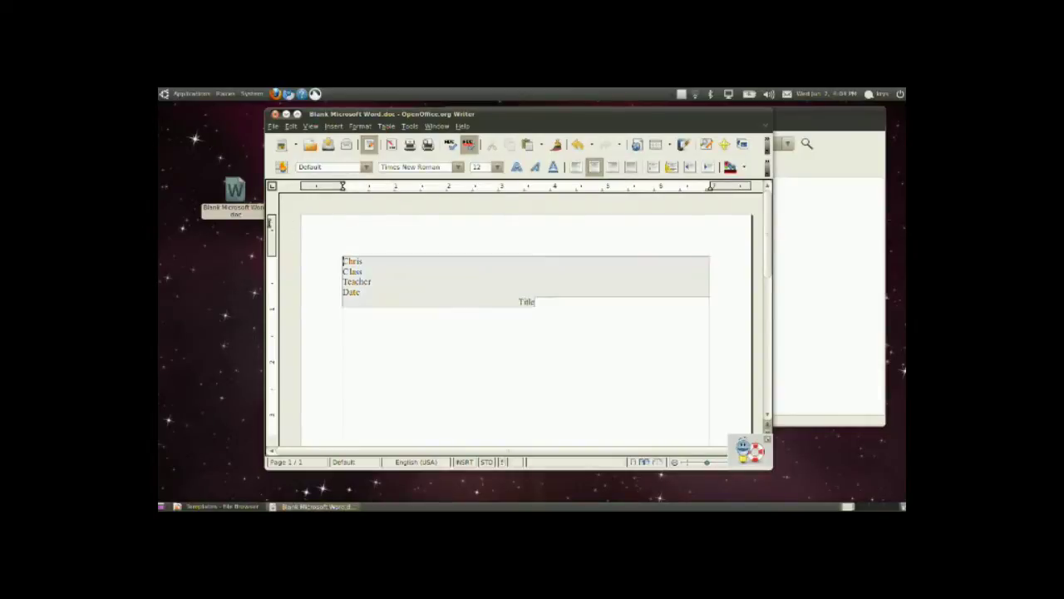
click(333, 125)
mouse_move(359, 125)
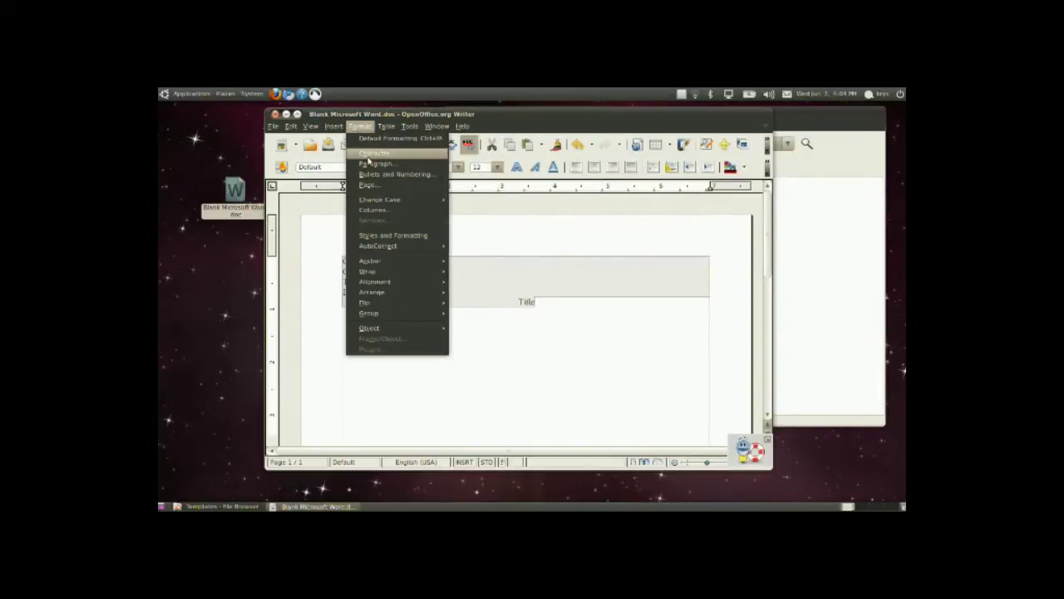
click(371, 164)
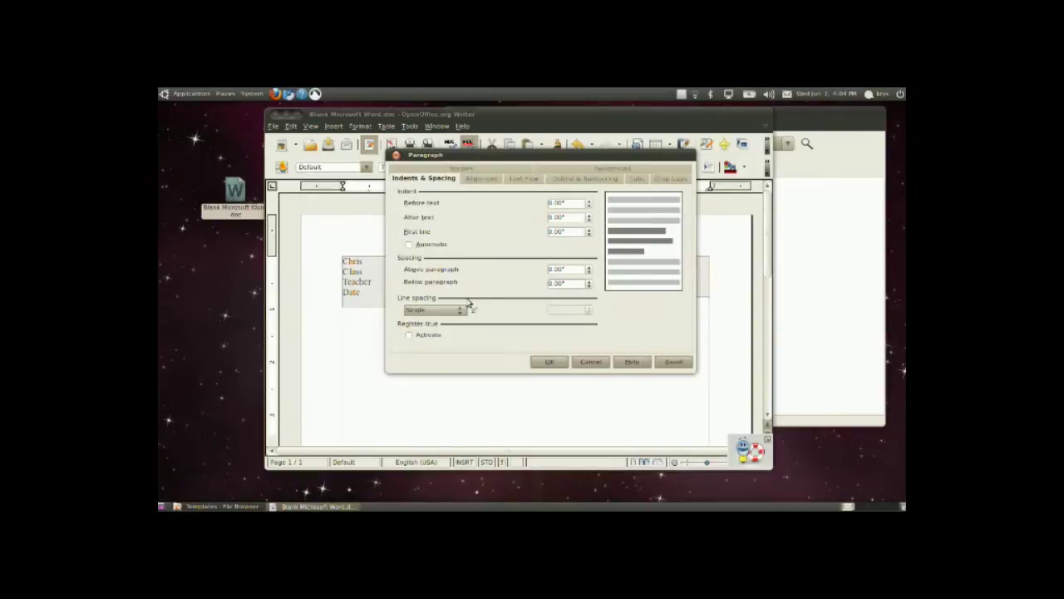
click(427, 310)
click(424, 328)
click(547, 362)
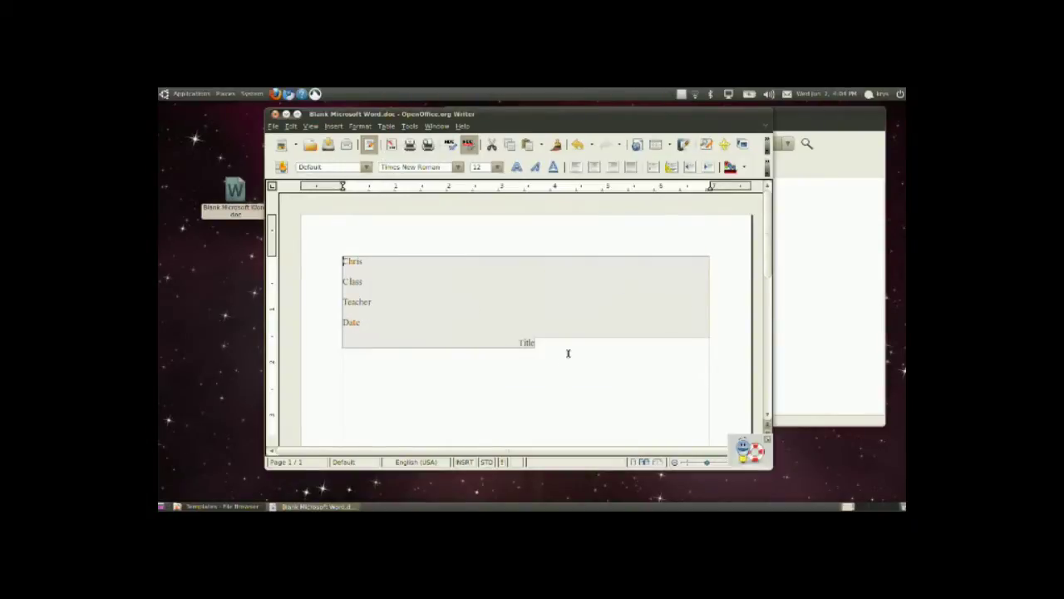
click(573, 348)
Step: Add a Default page header and right-align it
click(334, 126)
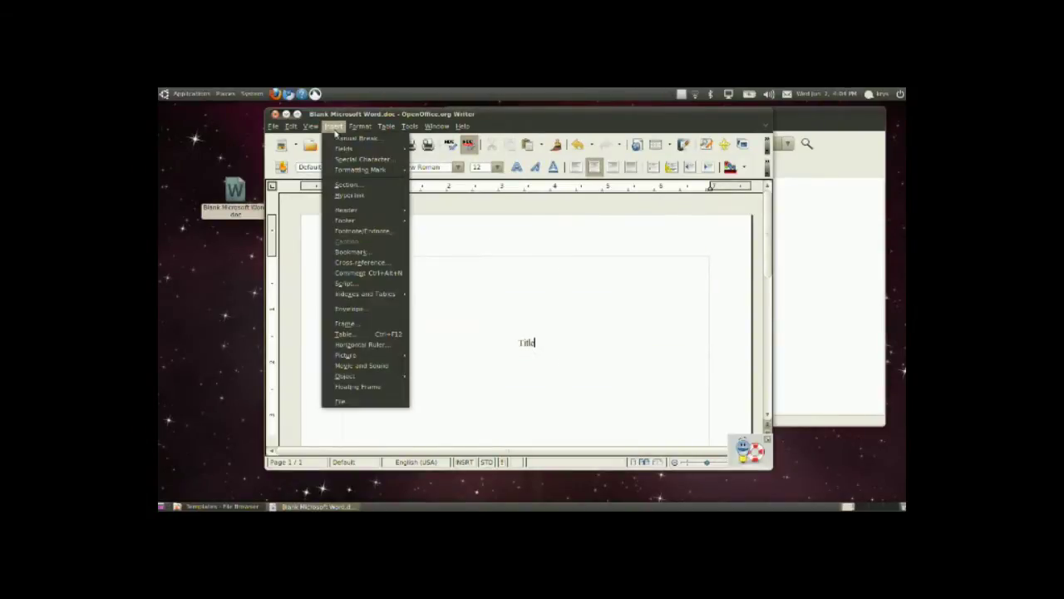
mouse_move(357, 213)
click(414, 215)
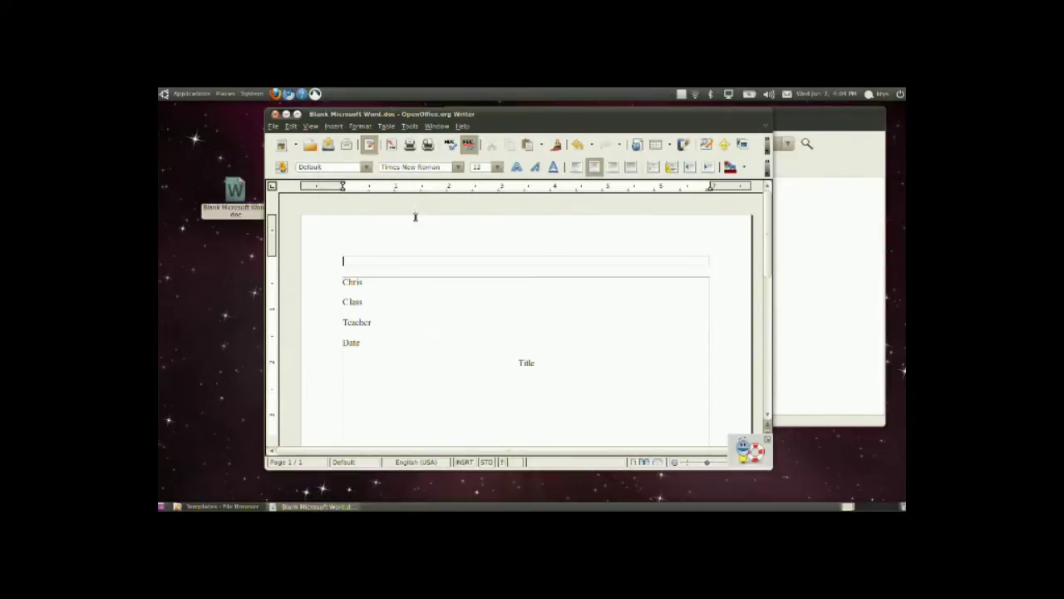
click(613, 167)
Step: Insert a Page Number field into the header, then select the word Date
click(334, 126)
mouse_move(343, 148)
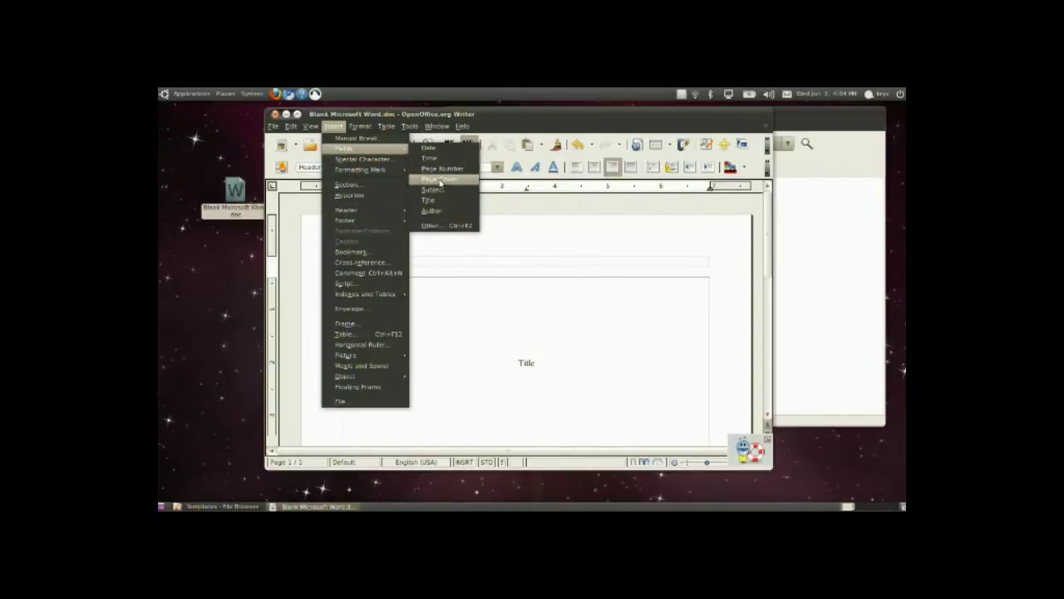
click(444, 174)
click(638, 325)
click(632, 363)
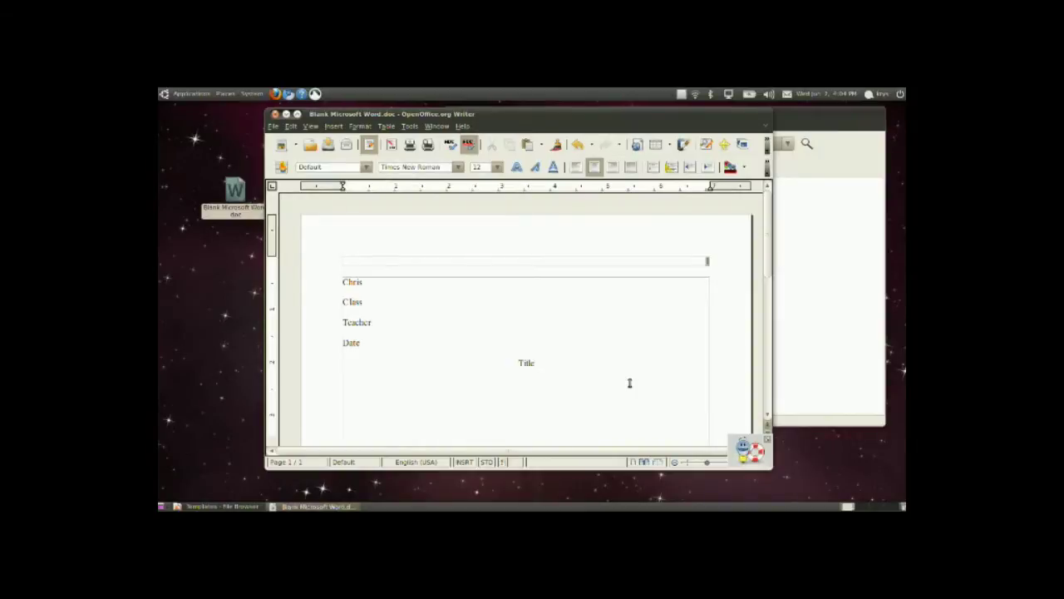
scroll(630, 382, down, 1)
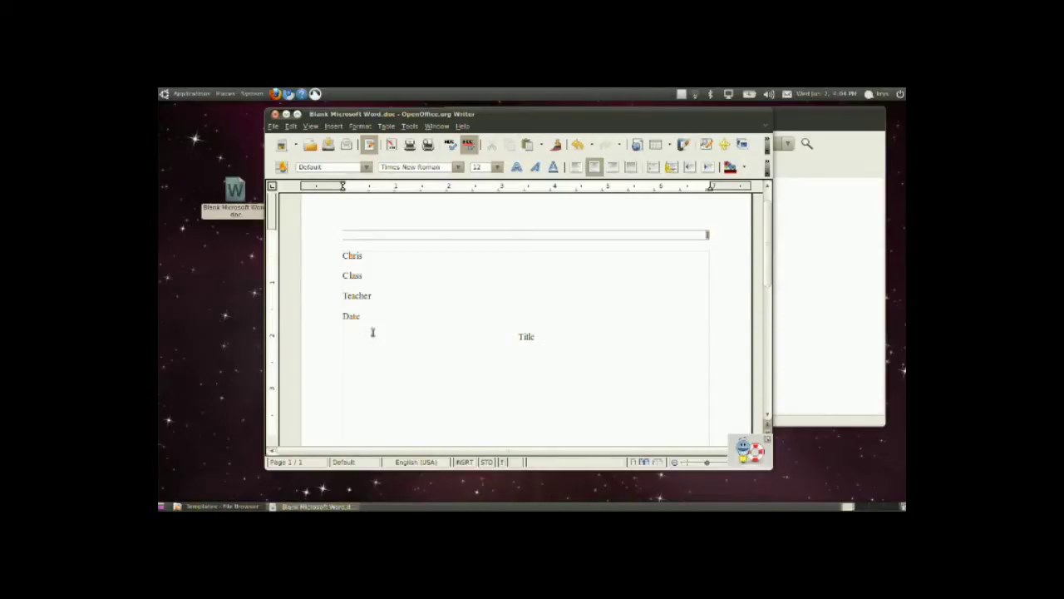
double_click(351, 317)
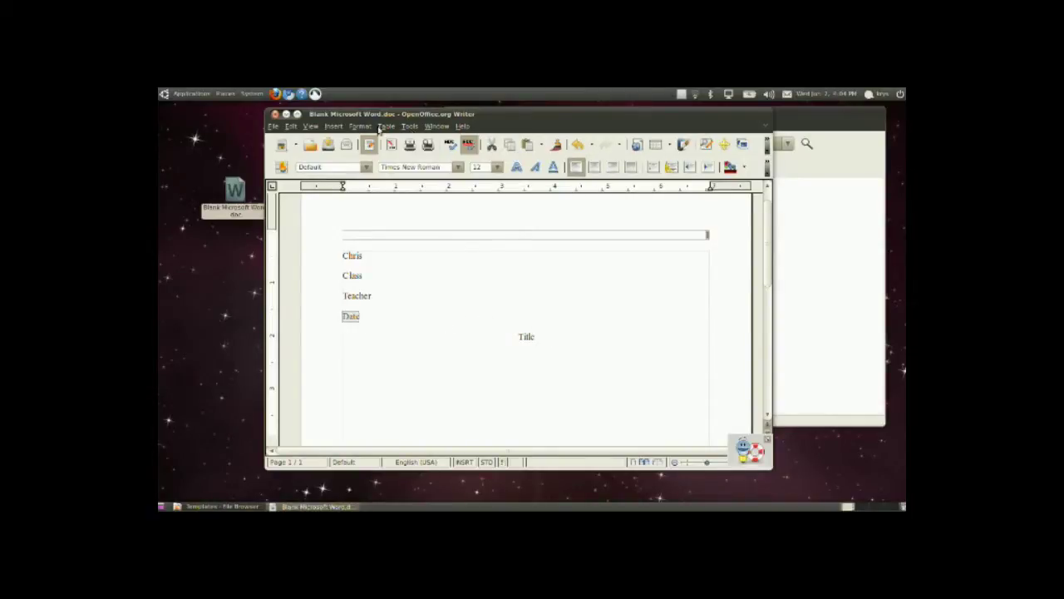
Step: Replace the word Date with an automatic Date field showing 06/02/10
click(333, 125)
mouse_move(358, 148)
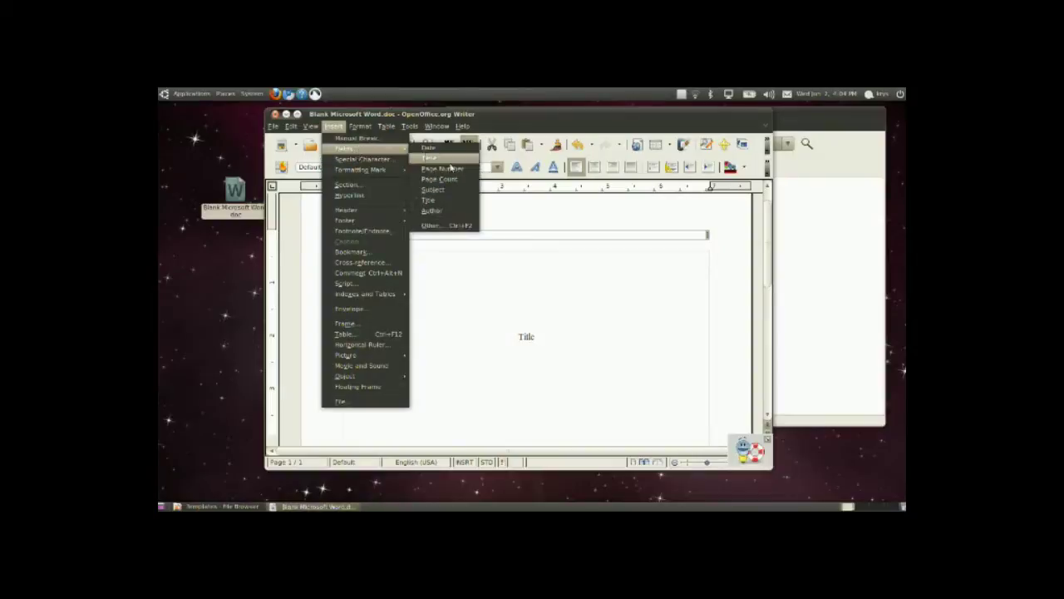
click(437, 150)
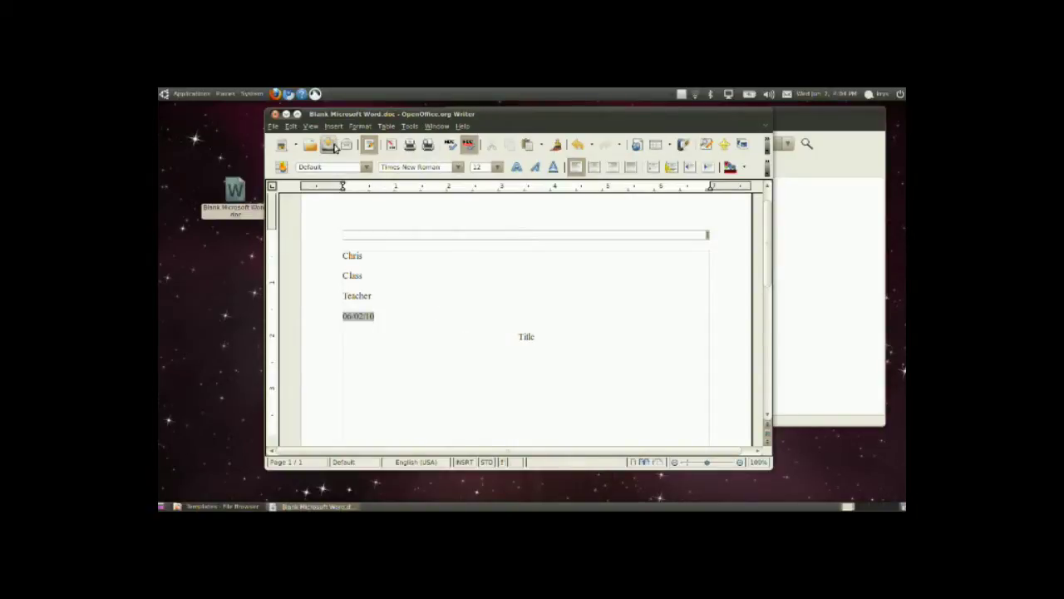
Step: Save As 'Essay Microsoft Word.doc' in Templates, keeping the Word 97/2000/XP format
click(274, 126)
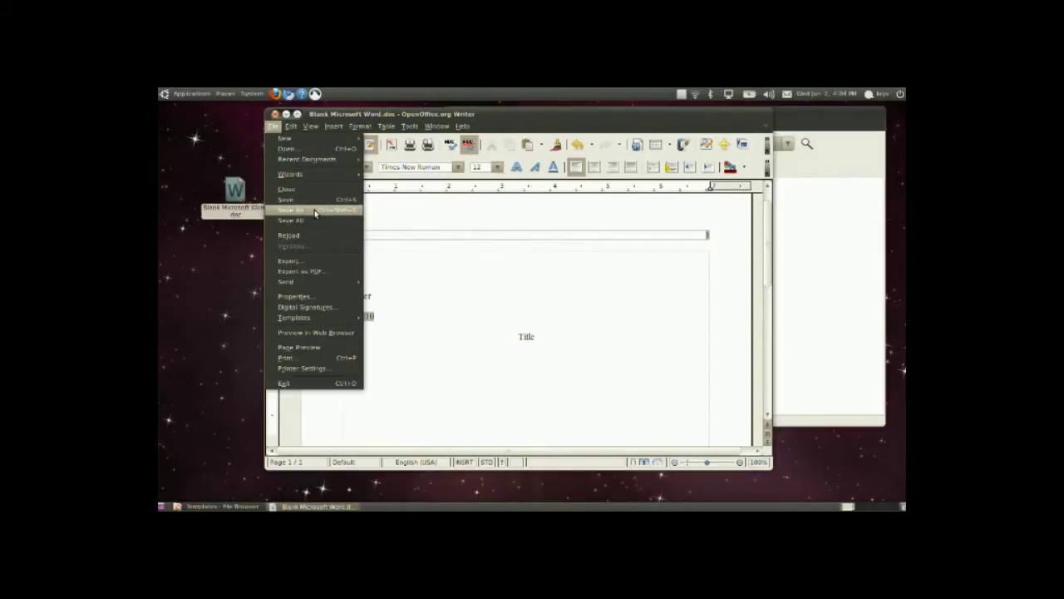
click(314, 214)
key(Home)
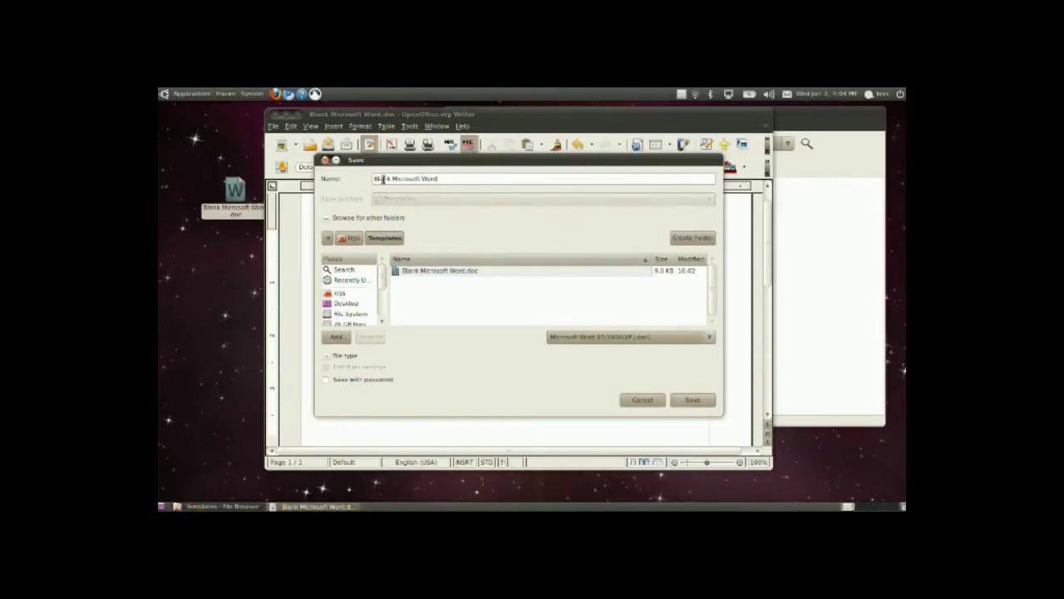
key(Delete)
key(Delete)
key(Delete)
key(Delete)
key(Delete)
text(Essay)
click(694, 400)
click(805, 323)
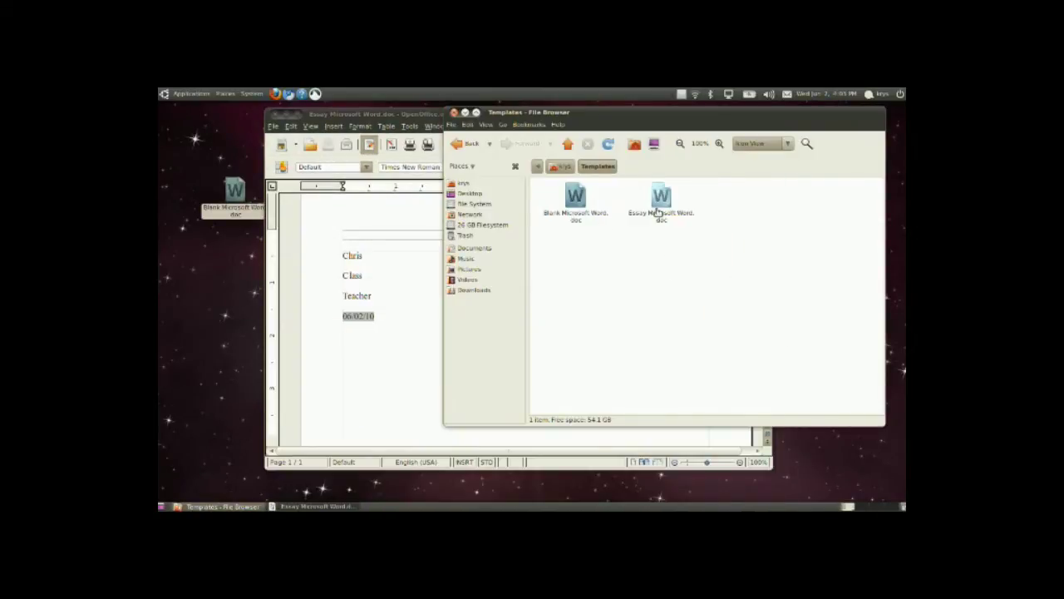
Step: Create a desktop document from the Essay Microsoft Word template and rename it Linux.doc
drag(637, 276, 692, 215)
click(703, 238)
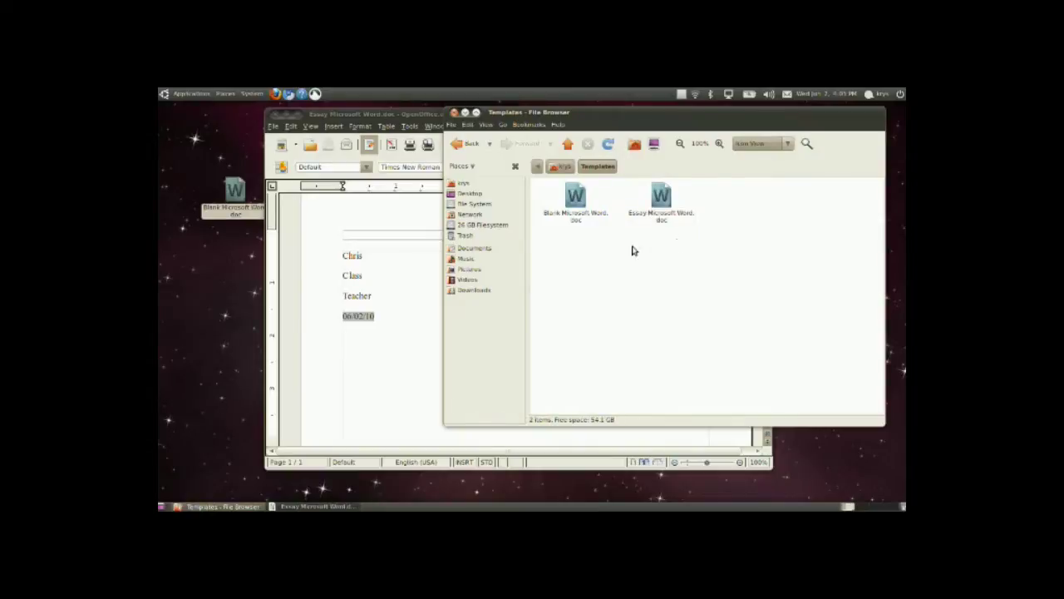
right_click(205, 243)
mouse_move(231, 275)
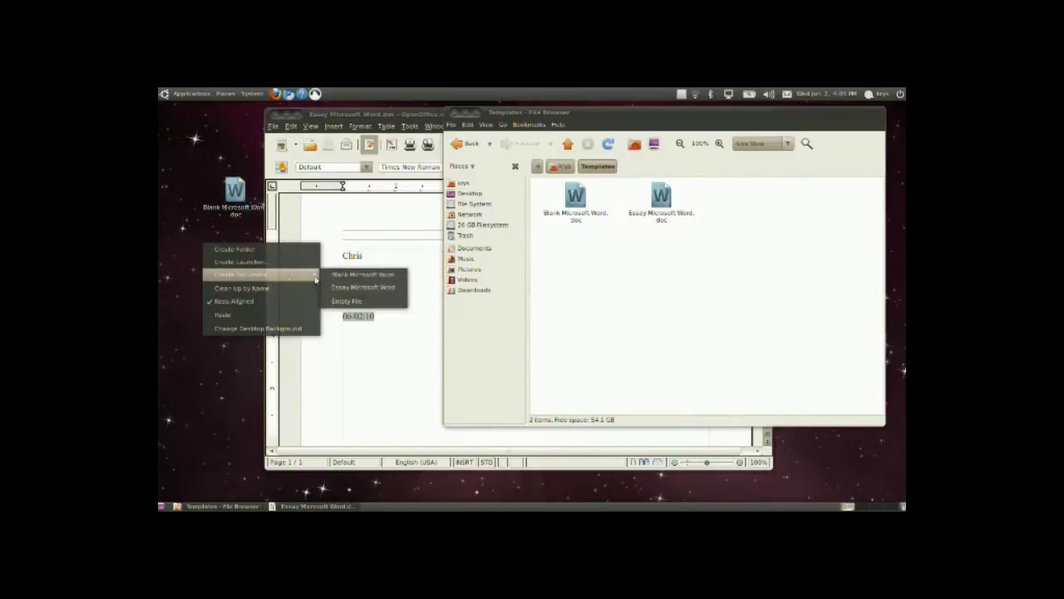
click(366, 287)
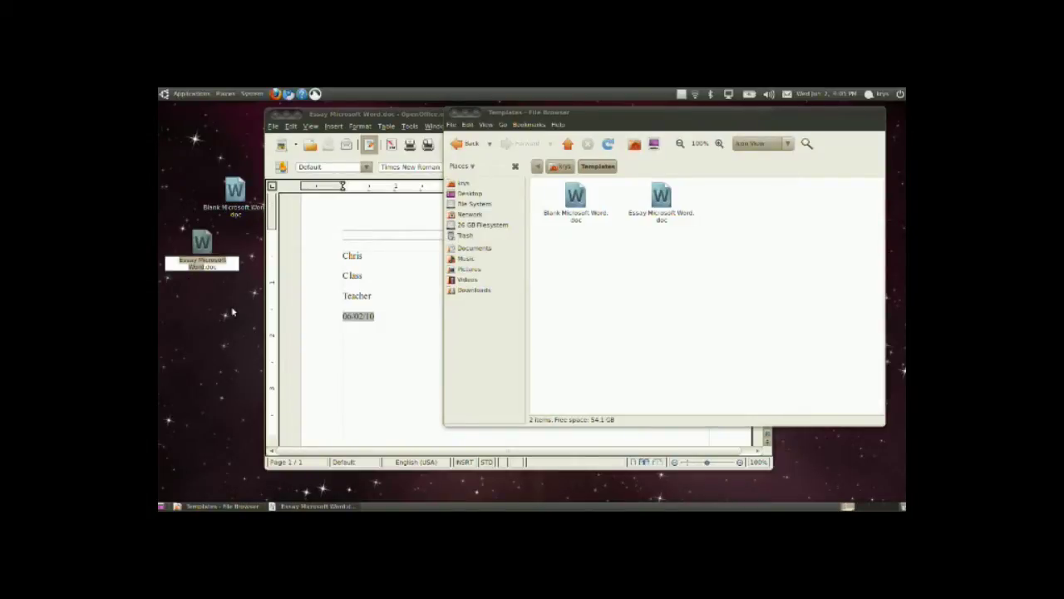
key(BackSpace)
text(Lincoln)
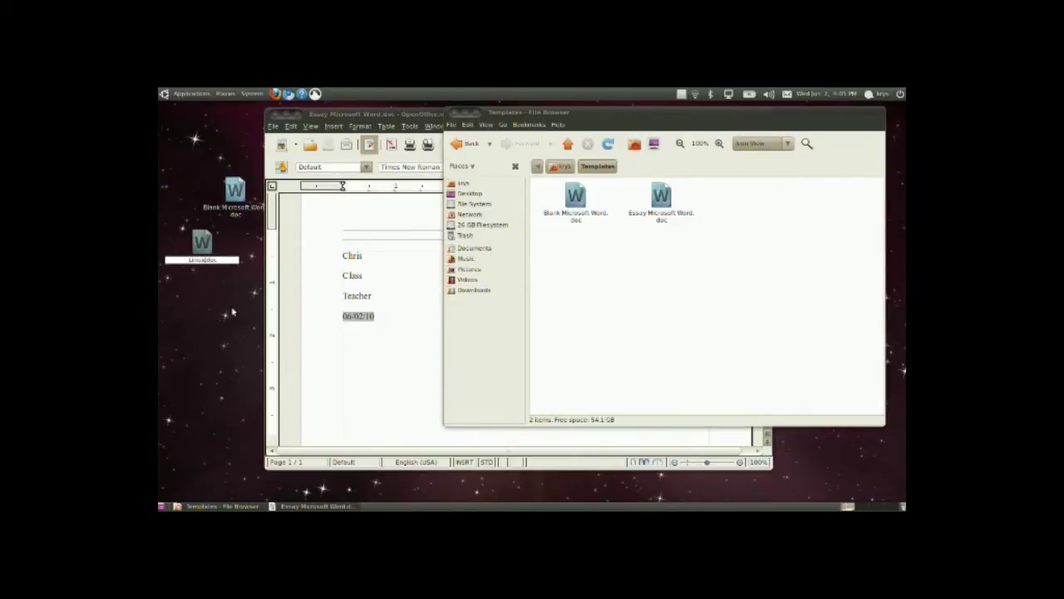
key(Return)
Step: Open Linux.doc to verify it holds the essay lines through Title, then close it
double_click(198, 247)
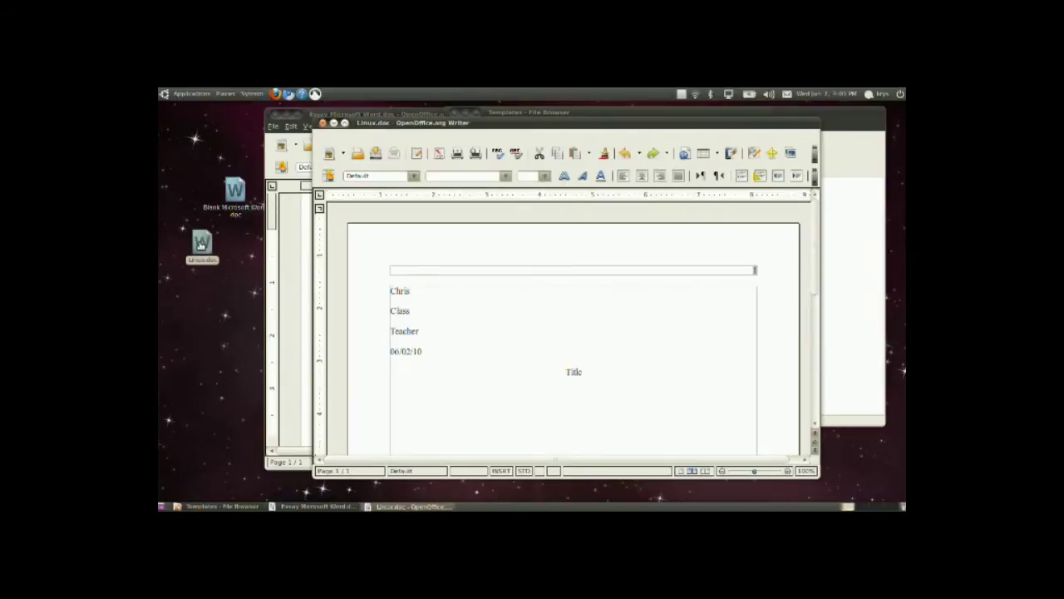
drag(594, 370, 404, 285)
click(487, 323)
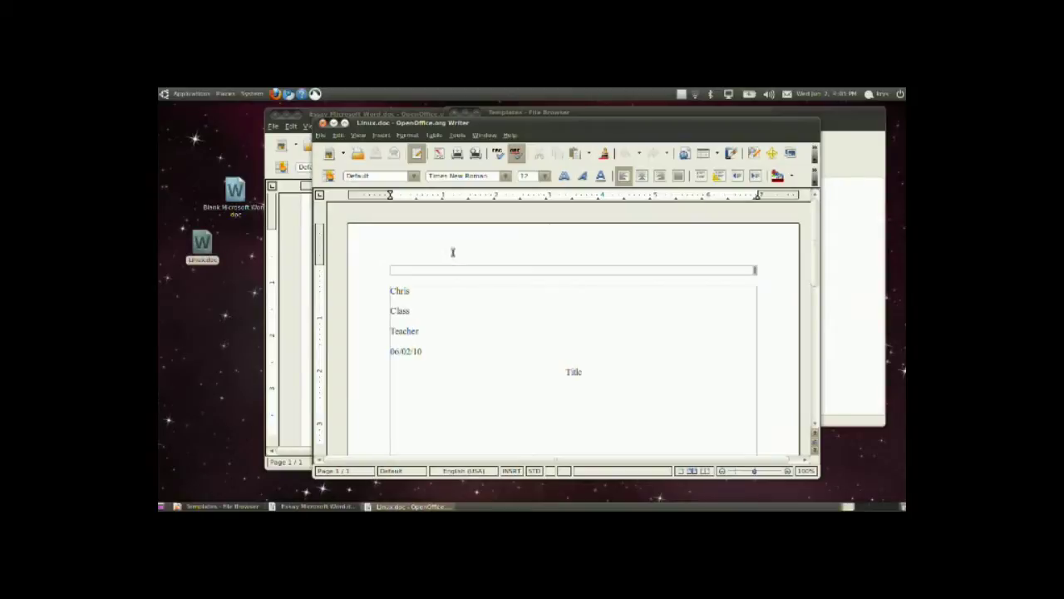
click(323, 123)
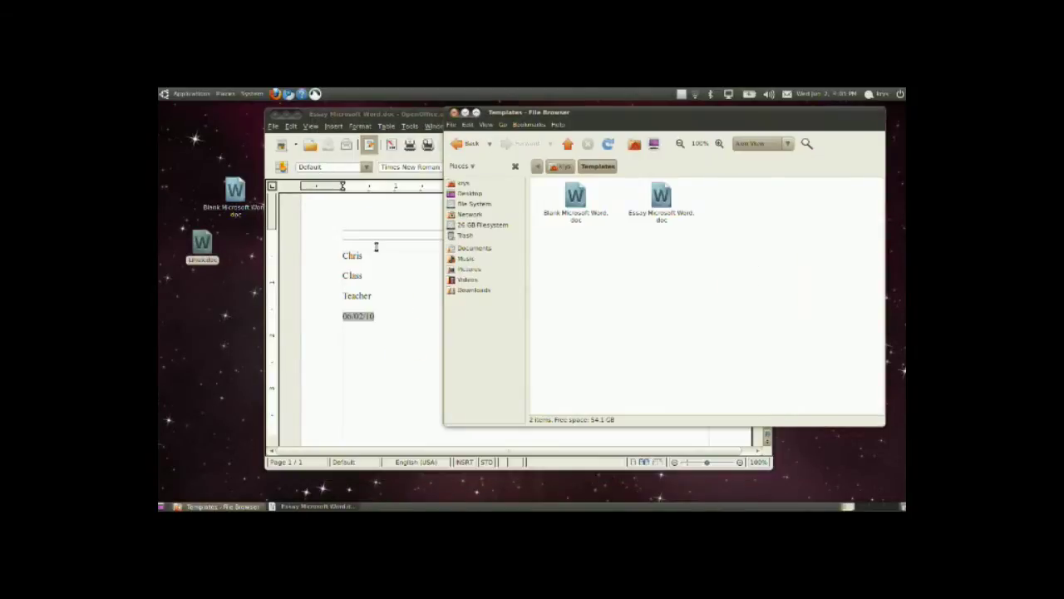
click(395, 285)
Step: Recheck the desktop's new-document template menu, then dismiss it without creating anything
click(817, 335)
drag(817, 202, 590, 376)
click(582, 372)
right_click(183, 322)
mouse_move(210, 352)
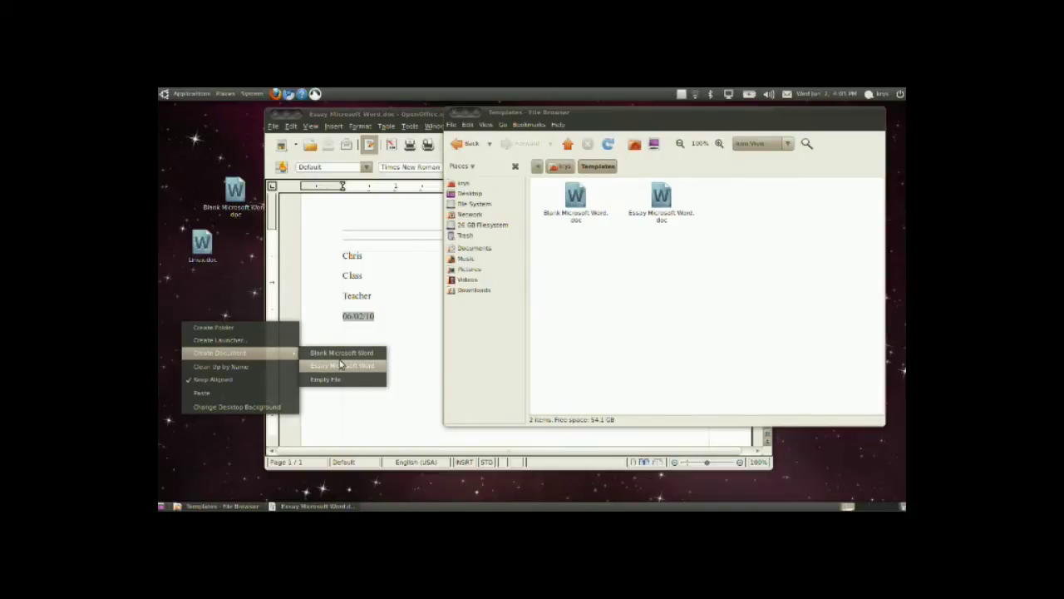
click(636, 303)
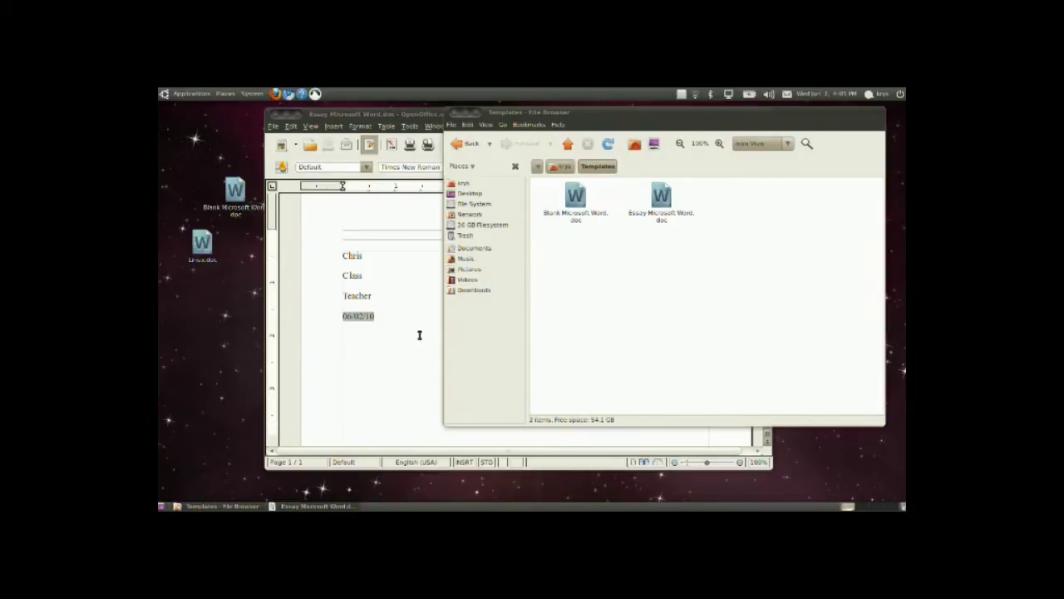
Step: Save the essay via Ctrl+Shift+S as 'Essay Microsoft Word.odt' in Templates, then select it
click(418, 332)
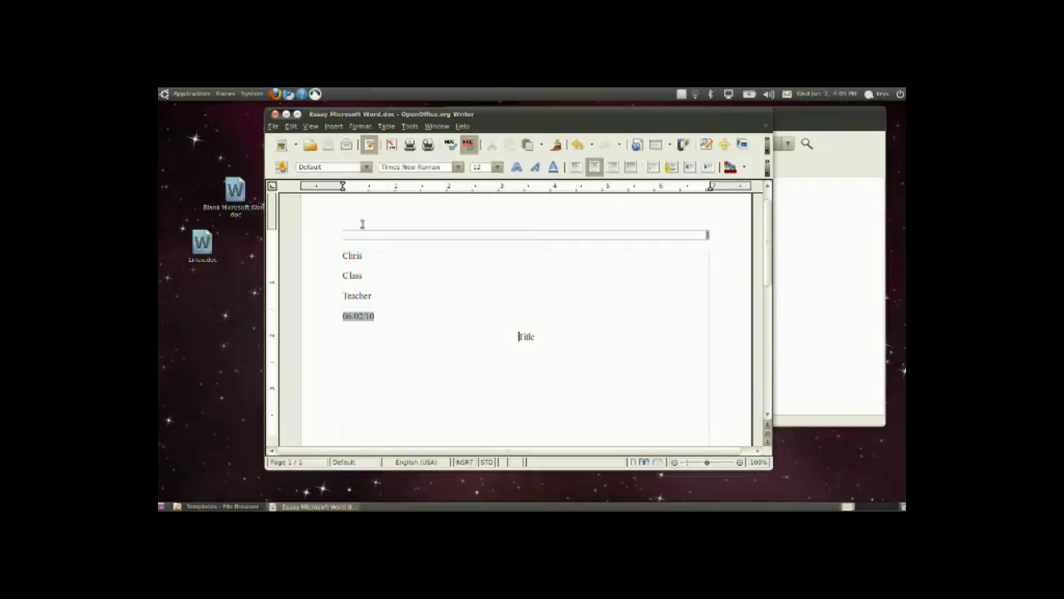
key(ctrl+shift+s)
click(492, 178)
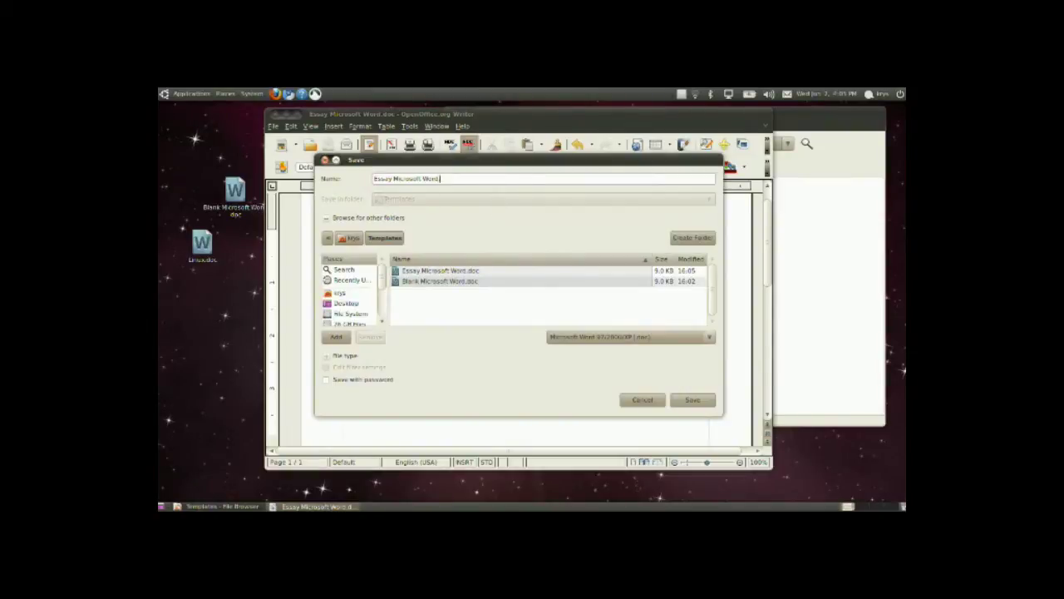
text(.odt)
key(Return)
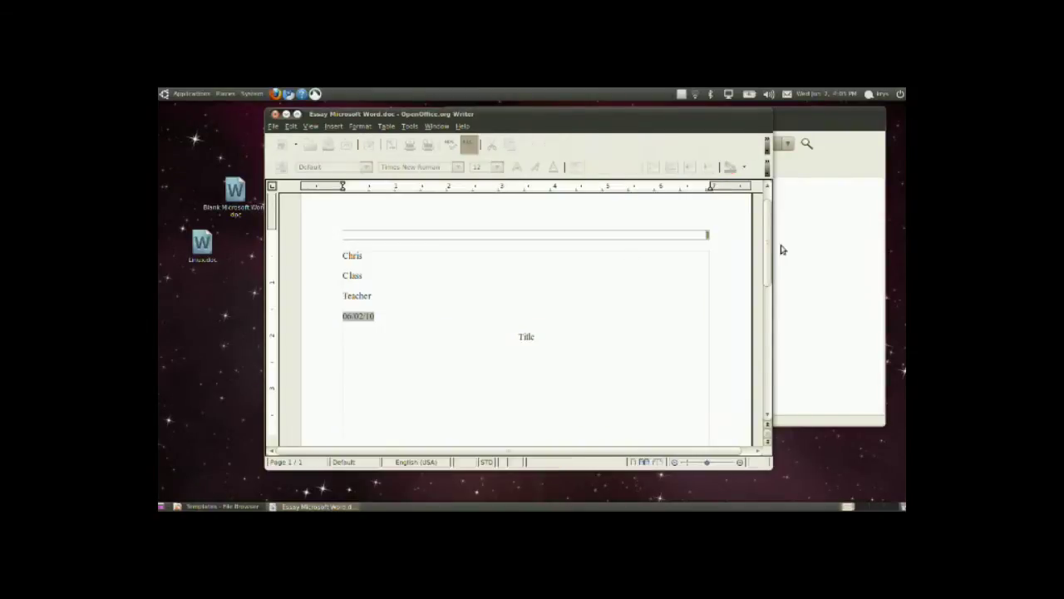
click(782, 247)
drag(734, 251, 775, 206)
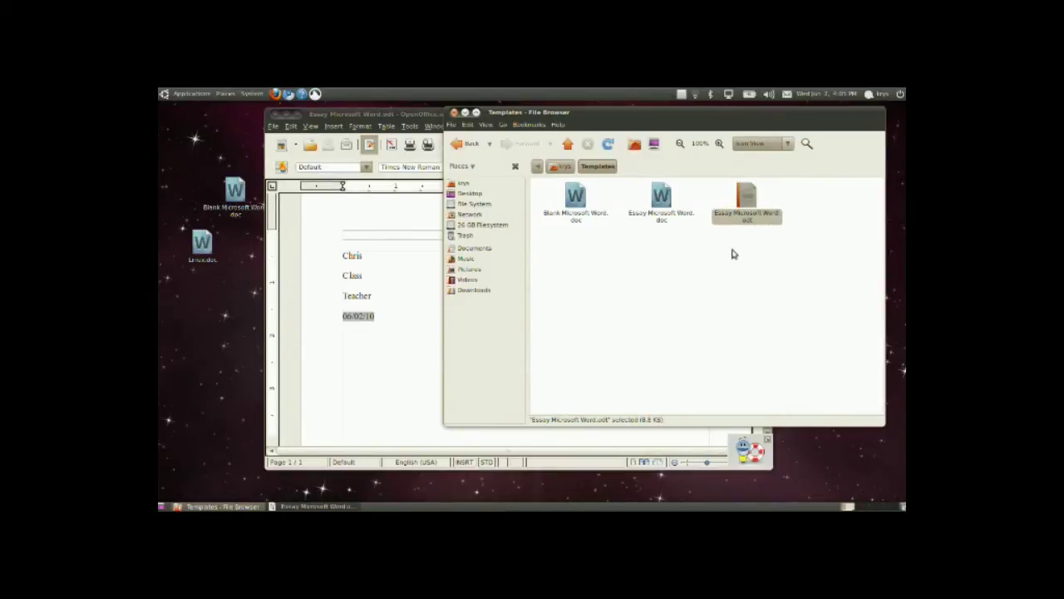
Step: Rename the .odt file with F2 to 'Essay OpenOffice Word.odt'
key(F2)
key(Right)
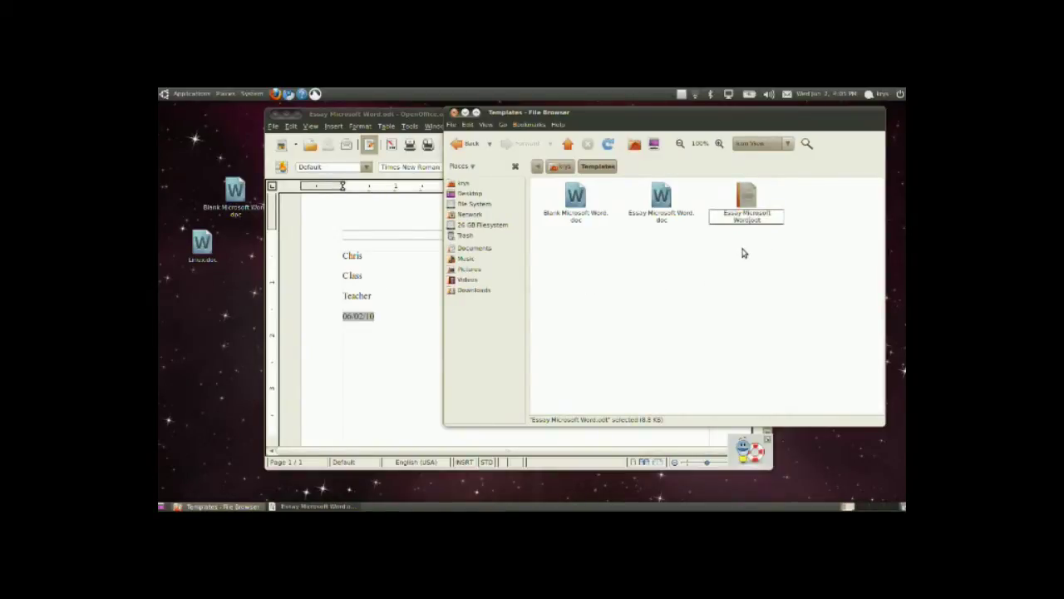
key(BackSpace)
key(BackSpace)
key(BackSpace)
key(BackSpace)
key(BackSpace)
key(BackSpace)
key(BackSpace)
key(BackSpace)
key(BackSpace)
key(BackSpace)
key(BackSpace)
key(BackSpace)
key(BackSpace)
key(BackSpace)
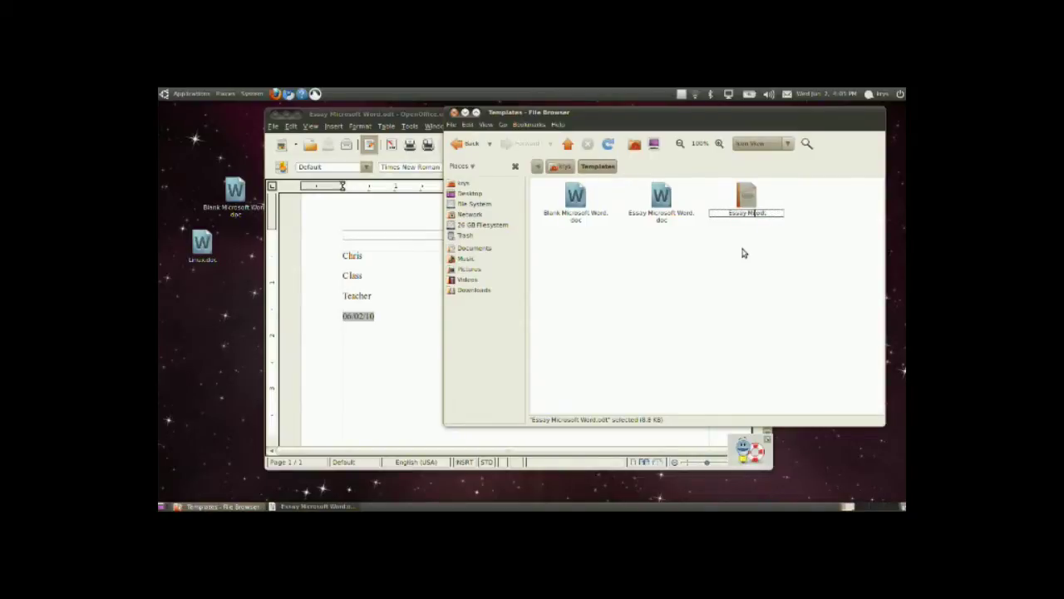
text(OpenOffice Word)
key(Return)
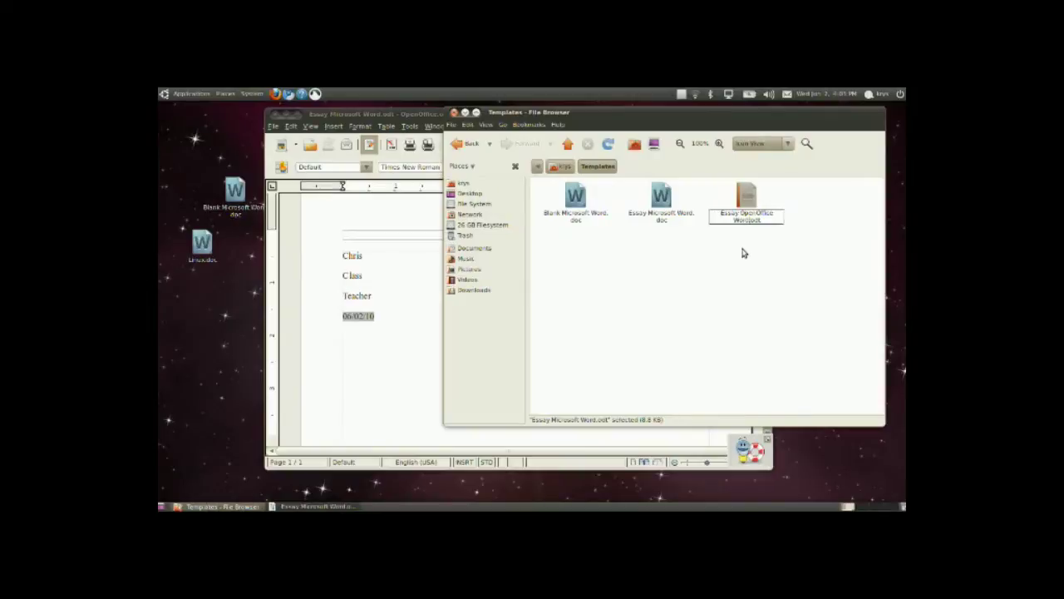
click(748, 265)
Step: Review the desktop's three new-document templates and the Applications menu, then dismiss both
right_click(190, 314)
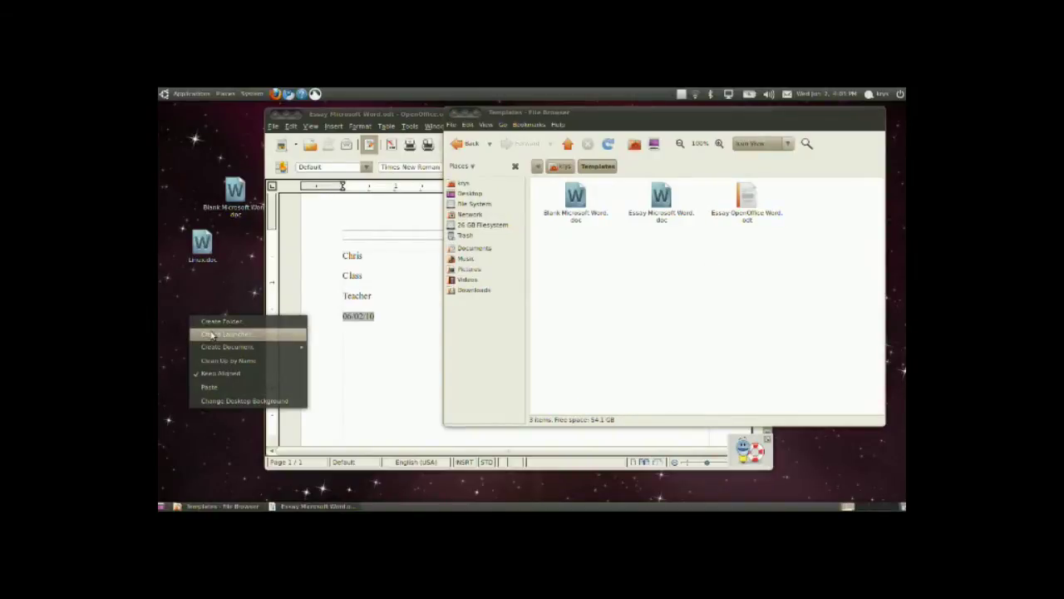
mouse_move(218, 350)
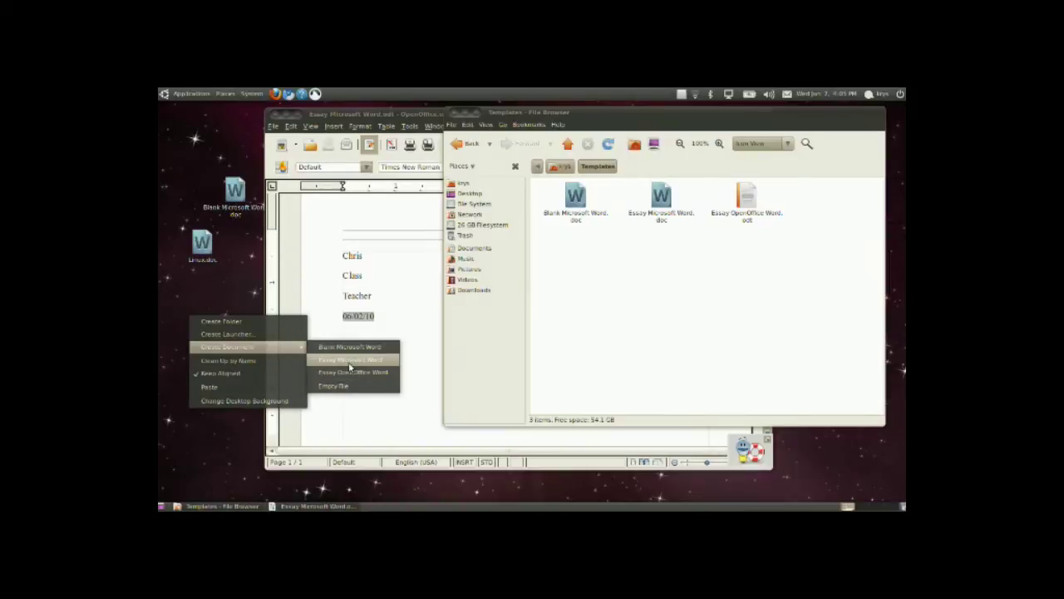
click(743, 356)
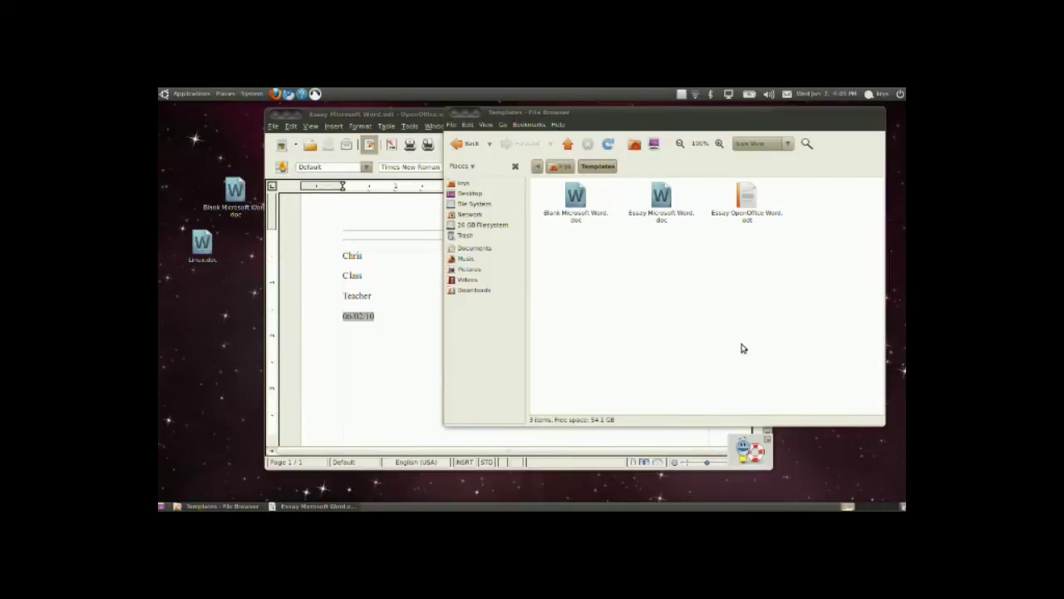
click(191, 93)
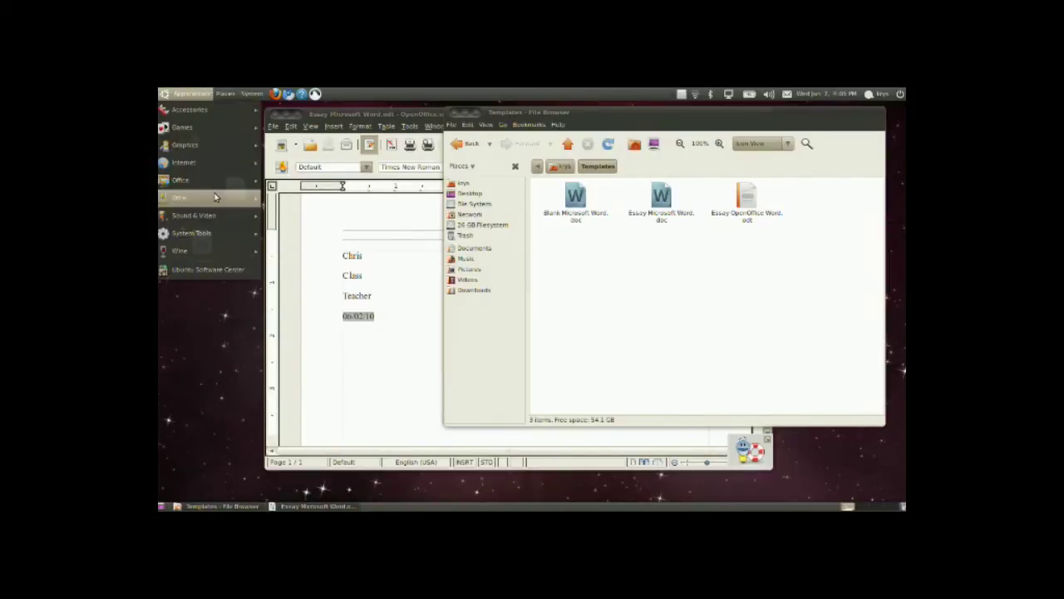
mouse_move(218, 180)
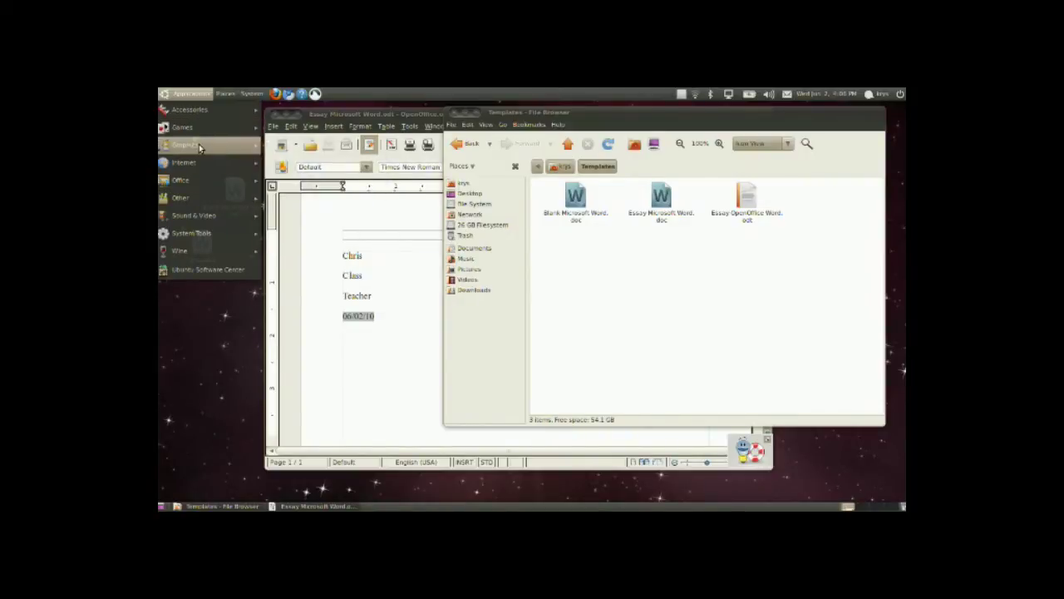
mouse_move(198, 146)
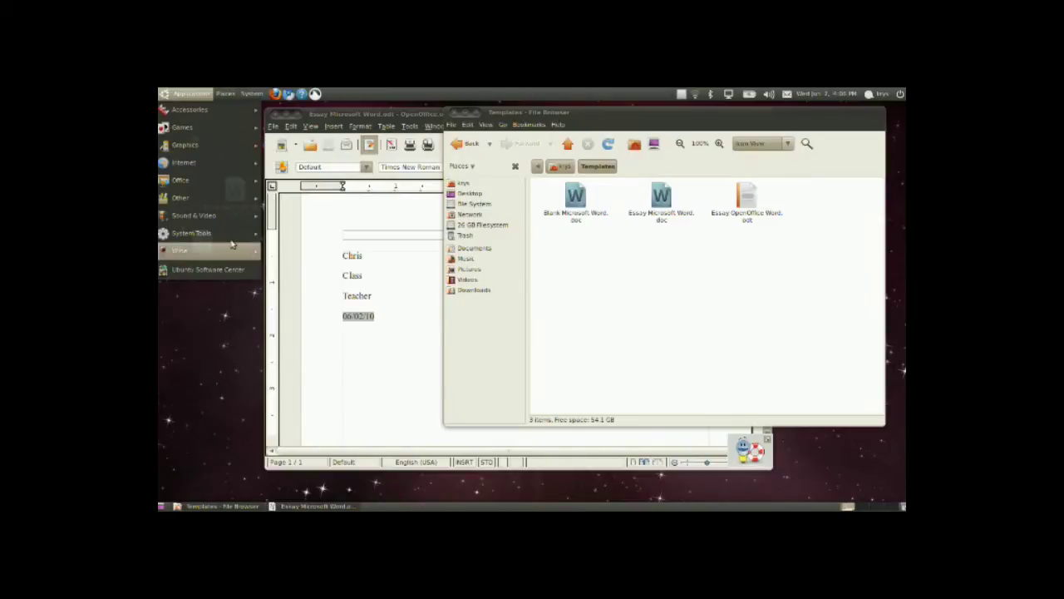
click(681, 280)
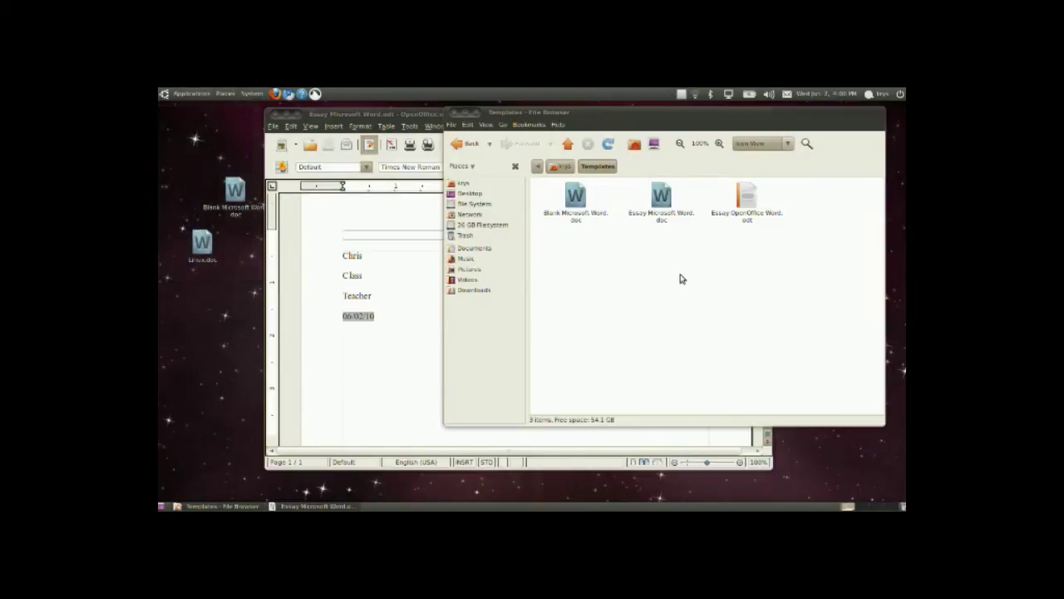
Step: Close the Templates folder window and reposition the Writer window
click(453, 112)
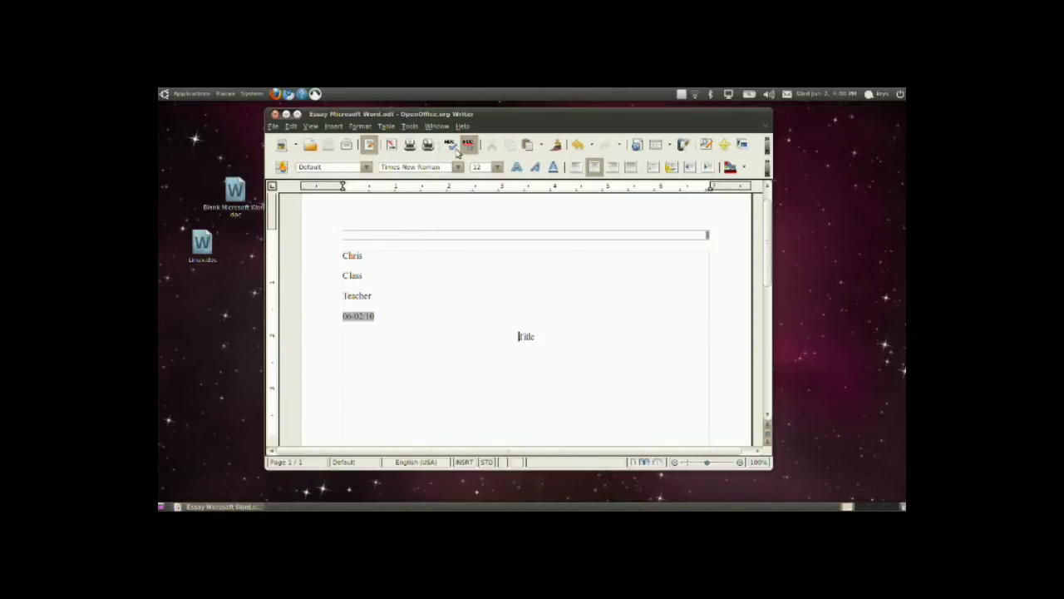
click(462, 126)
click(480, 121)
drag(480, 122, 511, 139)
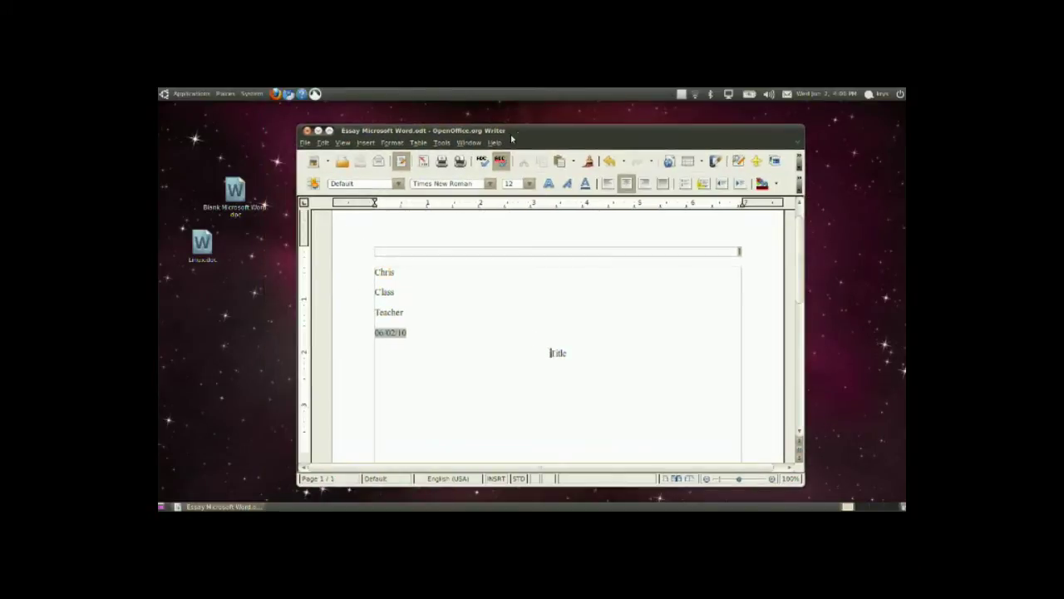
Step: In Tools > Options > Load/Save > General, set 'Always save as' to Microsoft Word 97/2000/XP
click(441, 143)
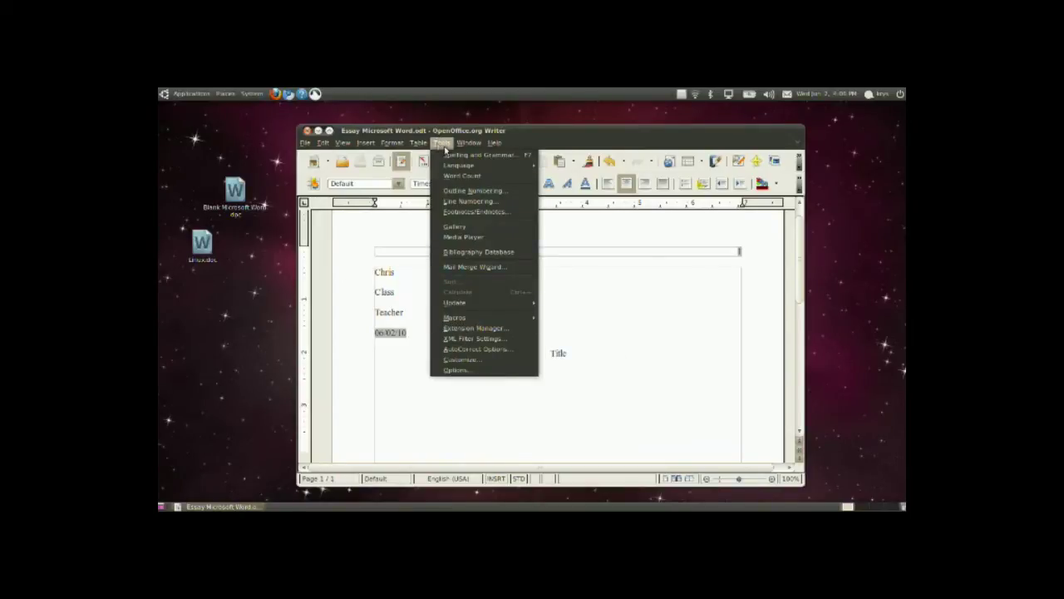
click(463, 370)
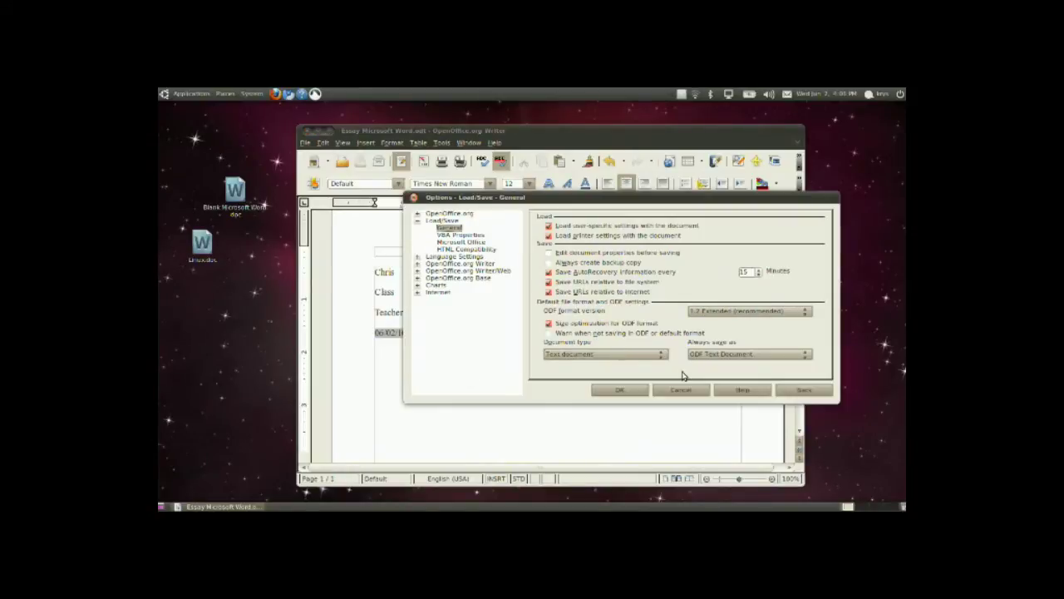
click(442, 220)
click(417, 214)
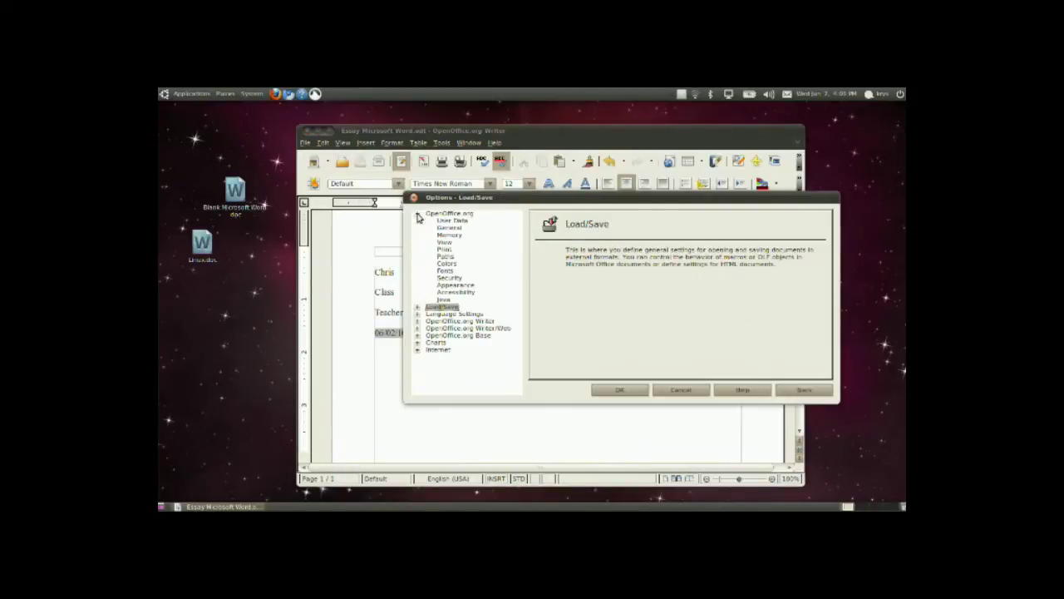
click(417, 307)
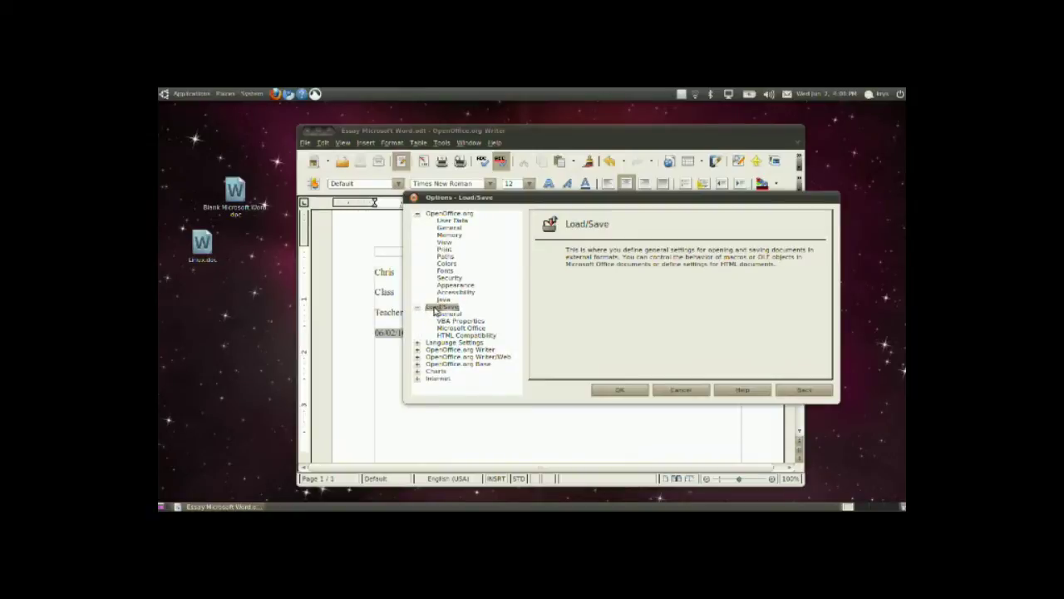
click(449, 314)
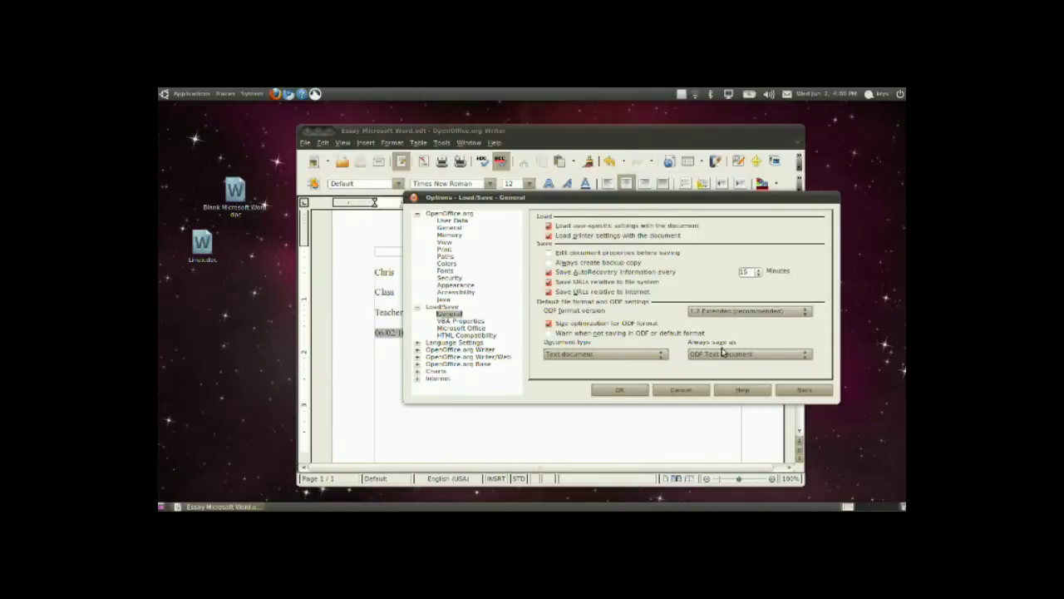
click(697, 356)
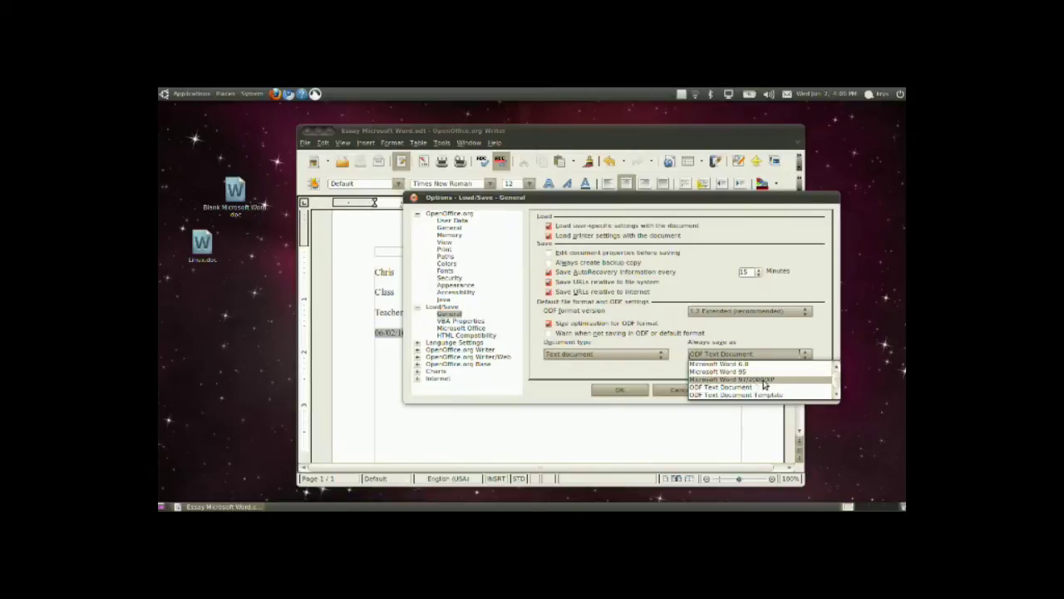
click(782, 382)
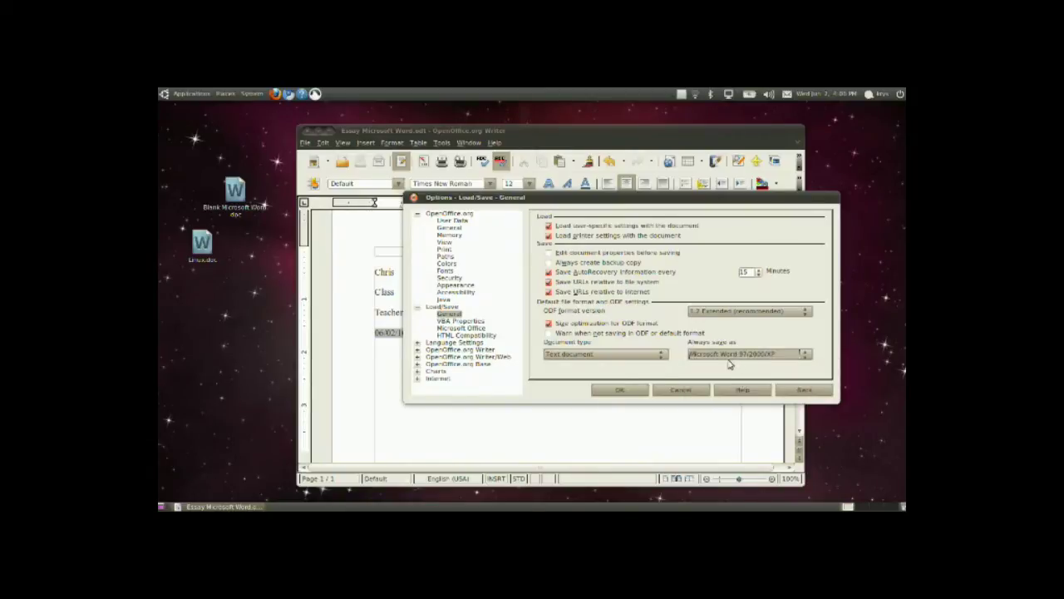
click(634, 392)
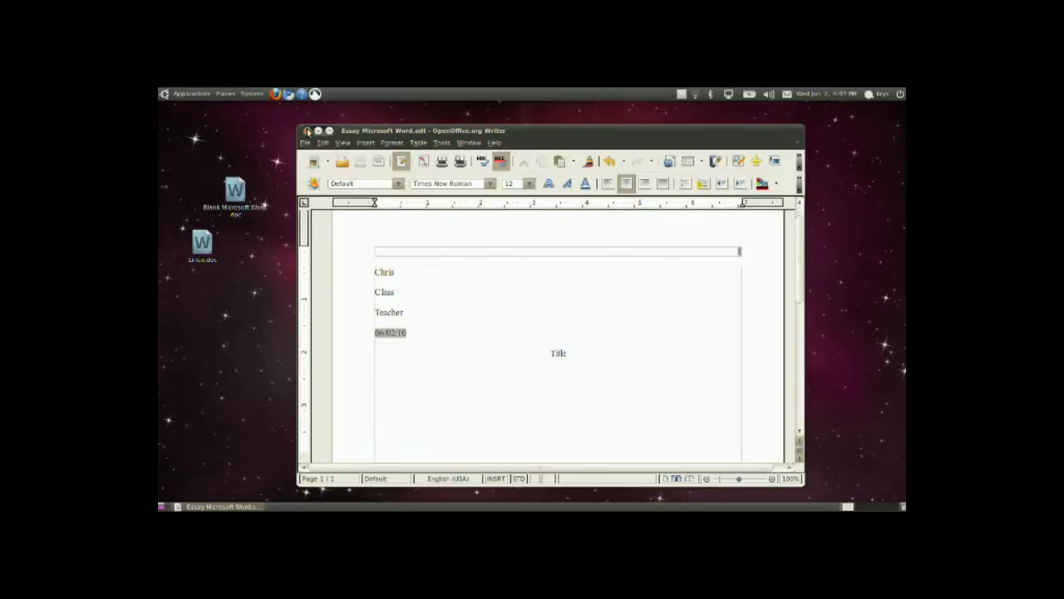
Step: Close Writer and delete both Word files from the desktop, leaving it empty
click(307, 132)
drag(305, 141, 211, 304)
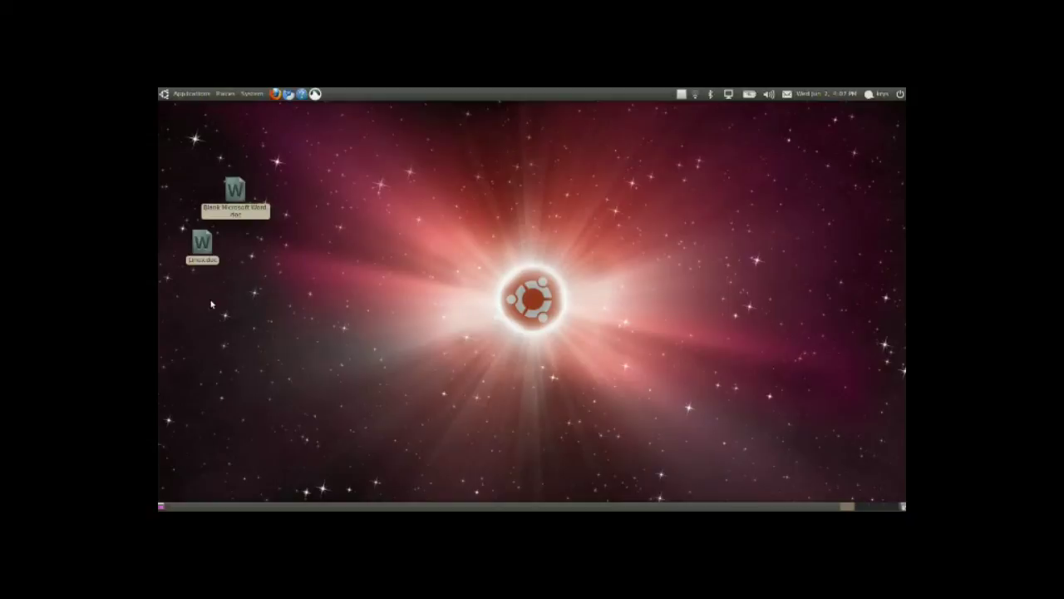
key(Delete)
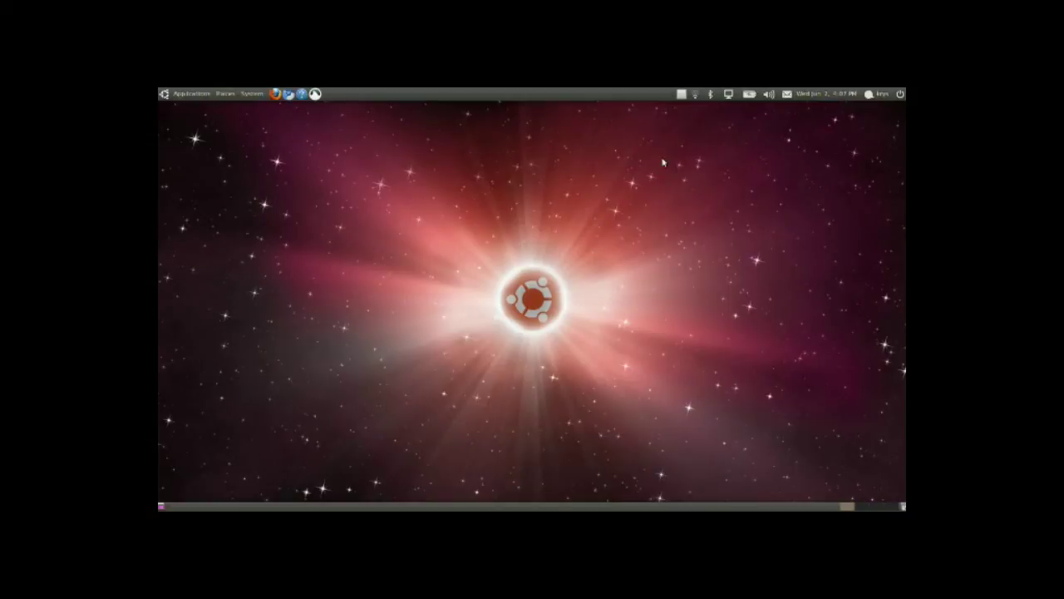